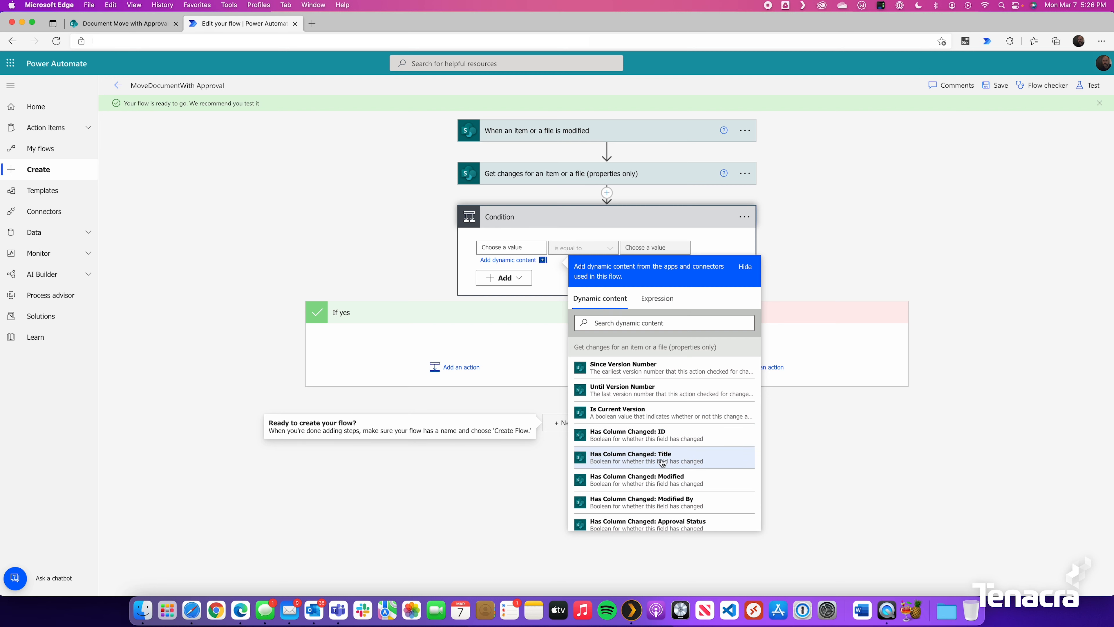
Make the Condition test 'Has Column Changed: Approval Status' is equal to true
click(688, 457)
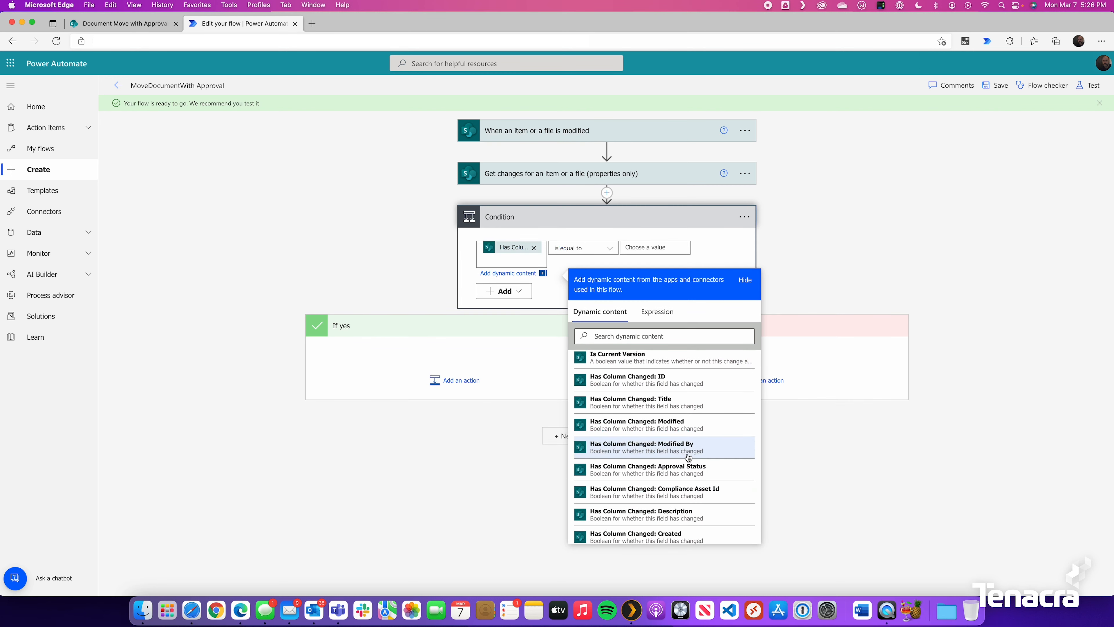
click(682, 252)
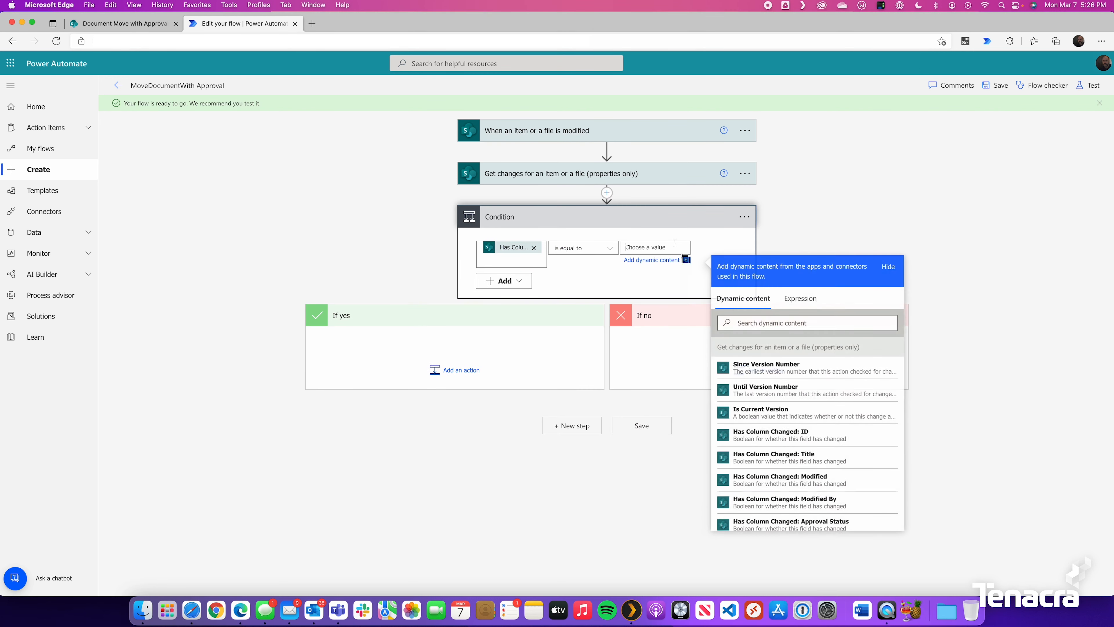
text(tru)
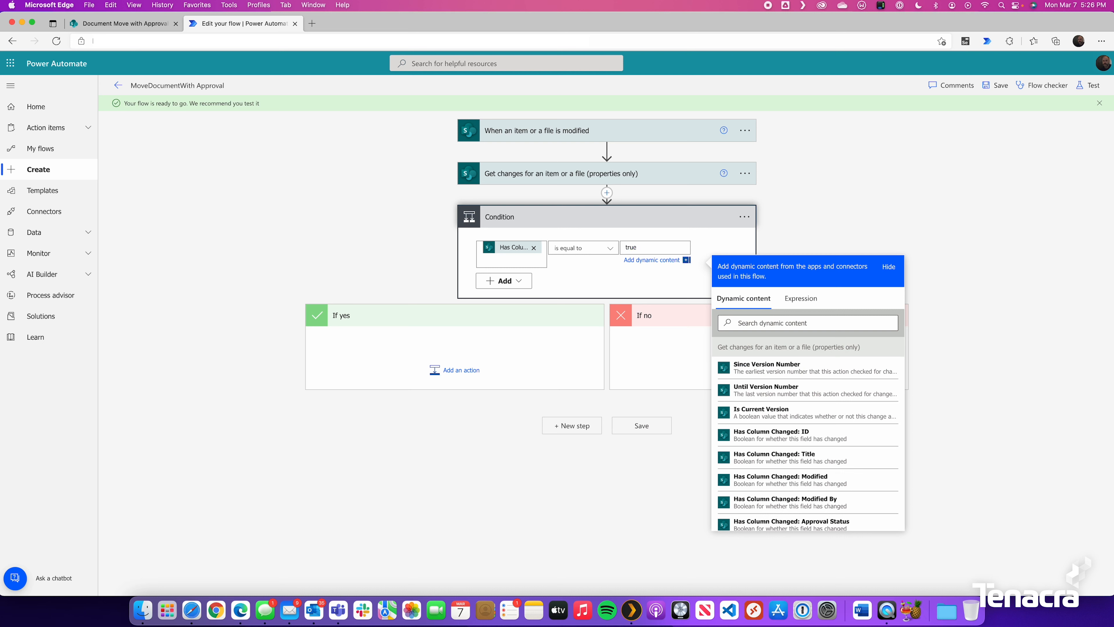
text(e)
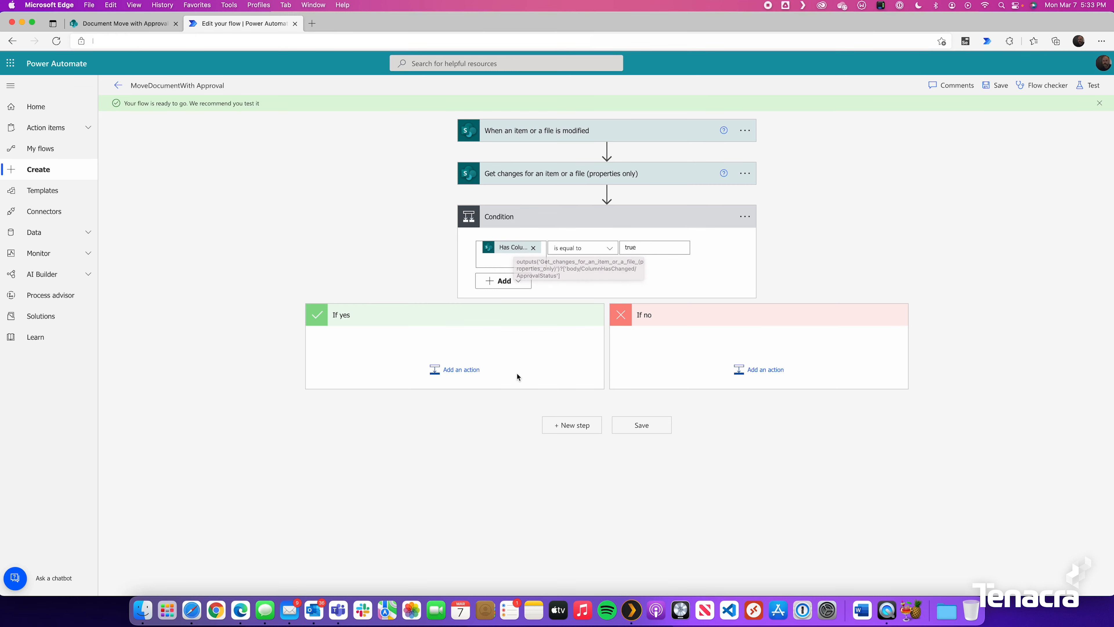
click(460, 371)
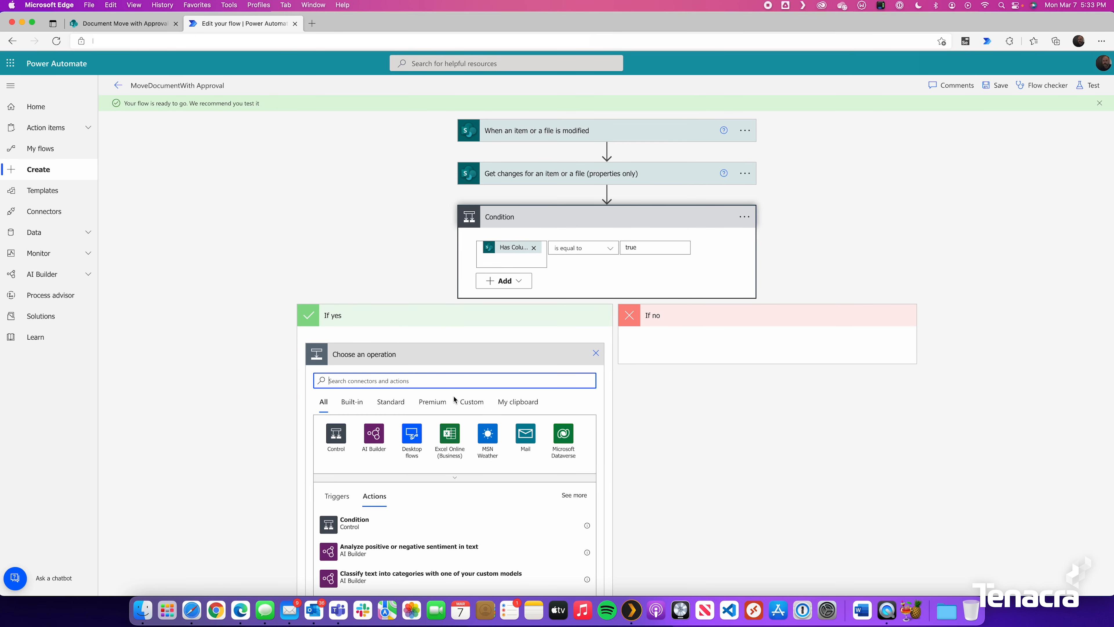
Add a nested Condition 2 under If yes comparing Approval Status Value to 'Submit For Approval'
click(343, 440)
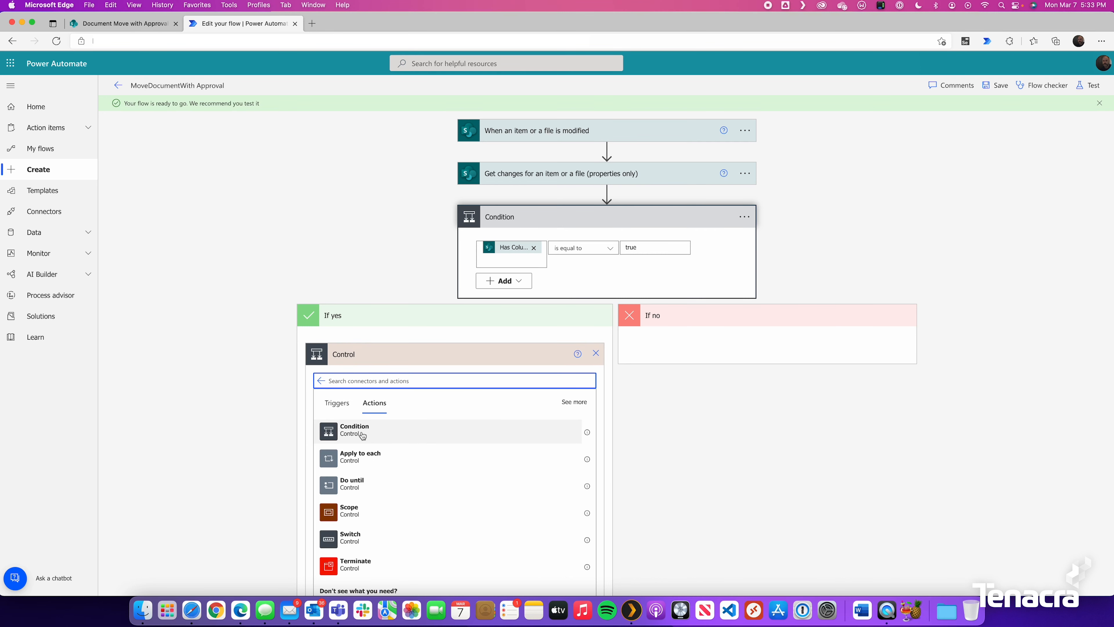
click(343, 433)
click(365, 385)
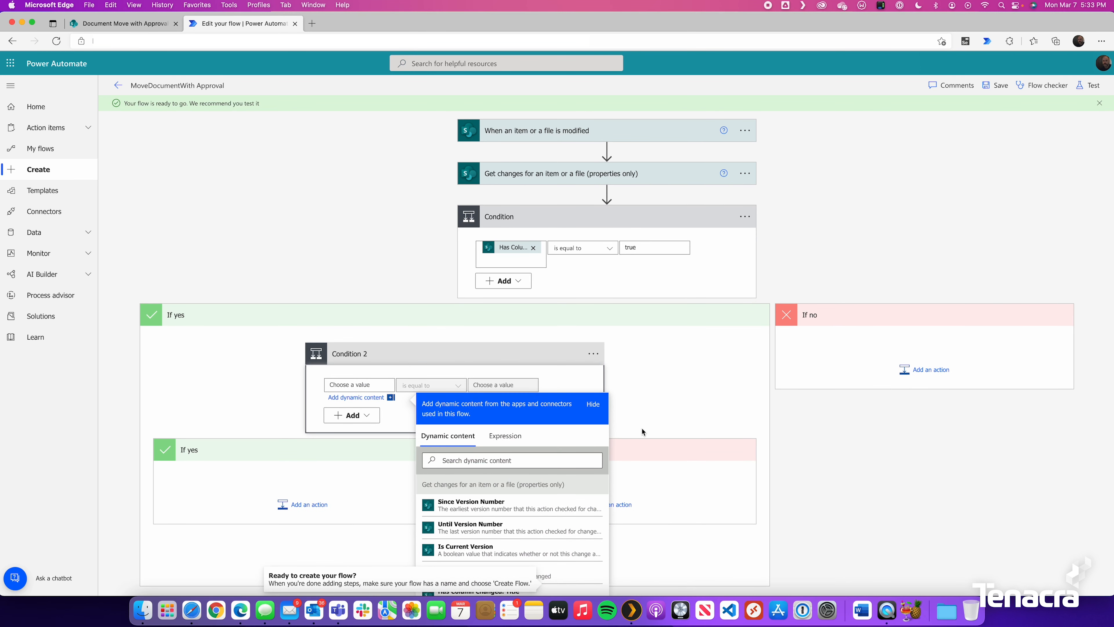
click(481, 456)
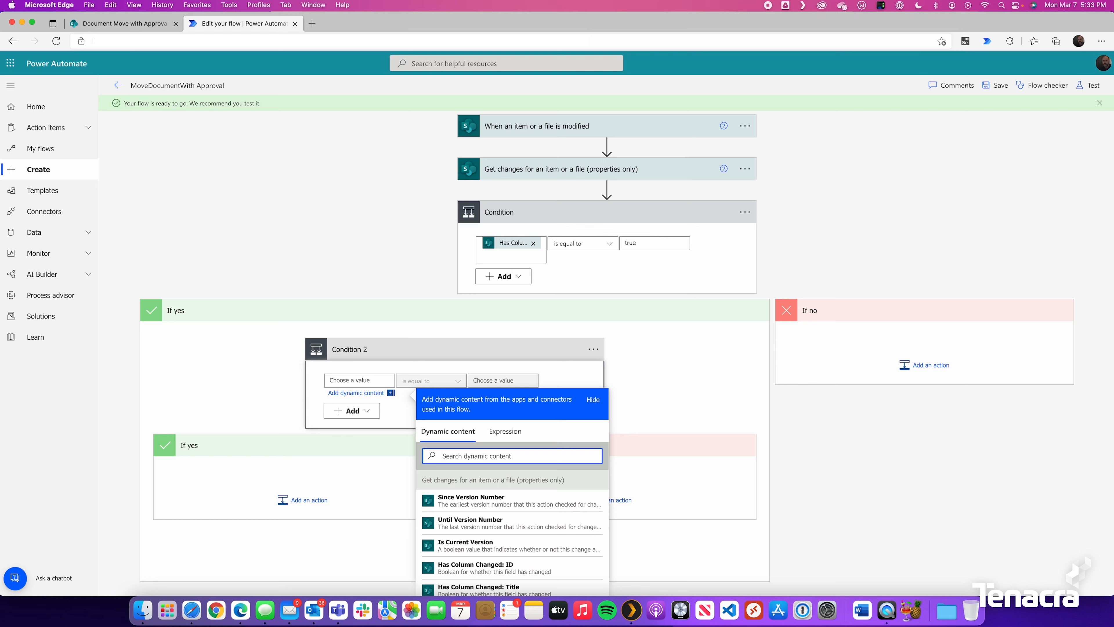
text(approval)
click(488, 543)
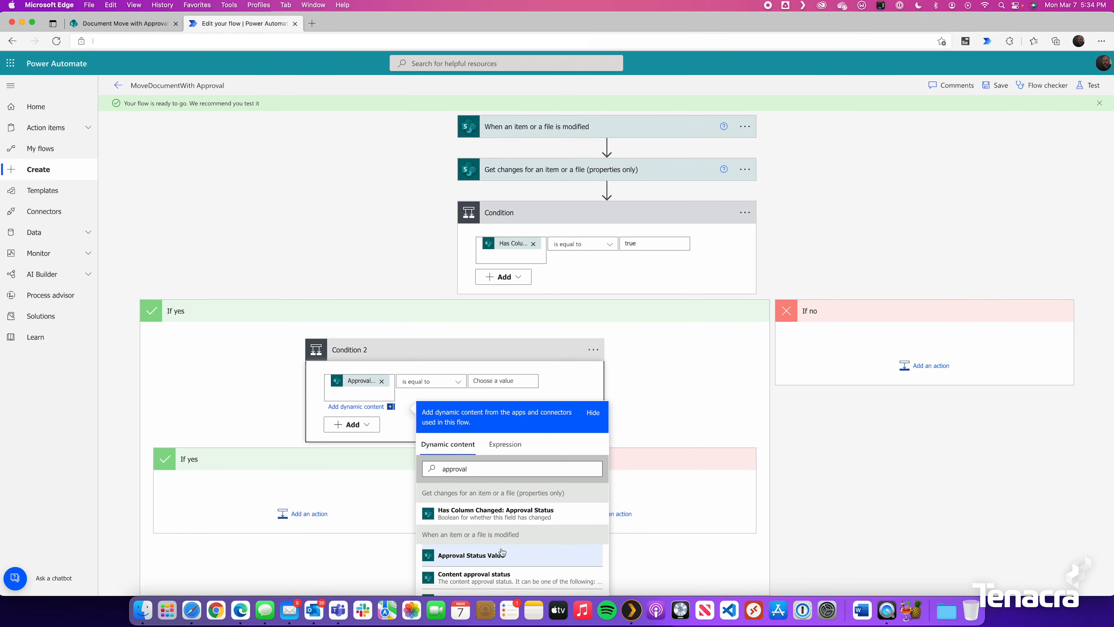
click(503, 380)
text(Submit For Approval)
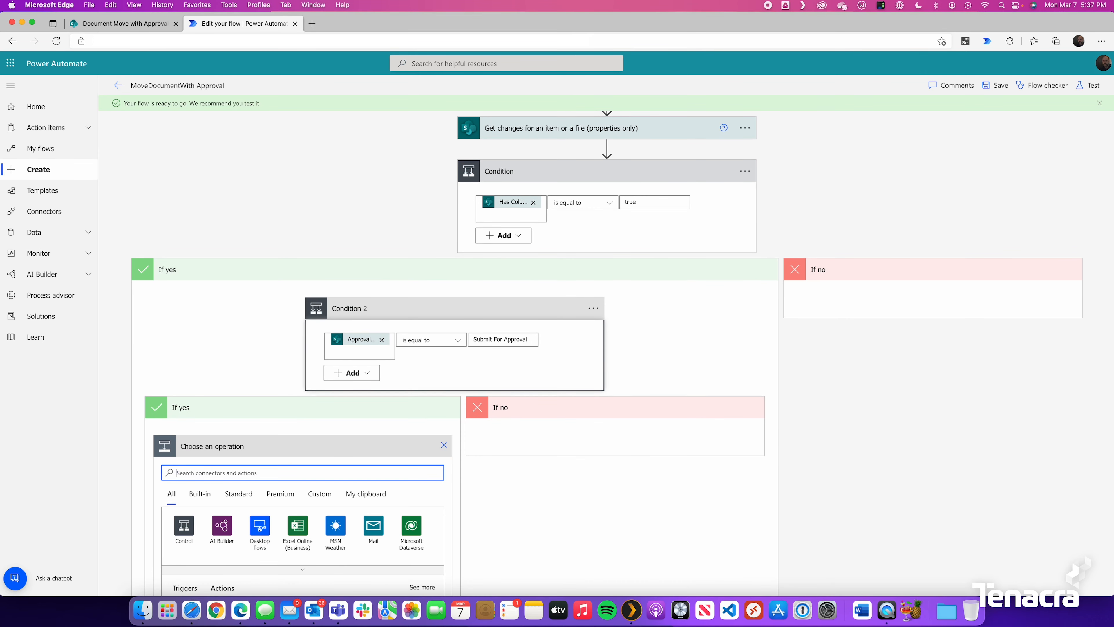
Add 'Start and wait for an approval' with type Approve/Reject - First to respond
text(approval)
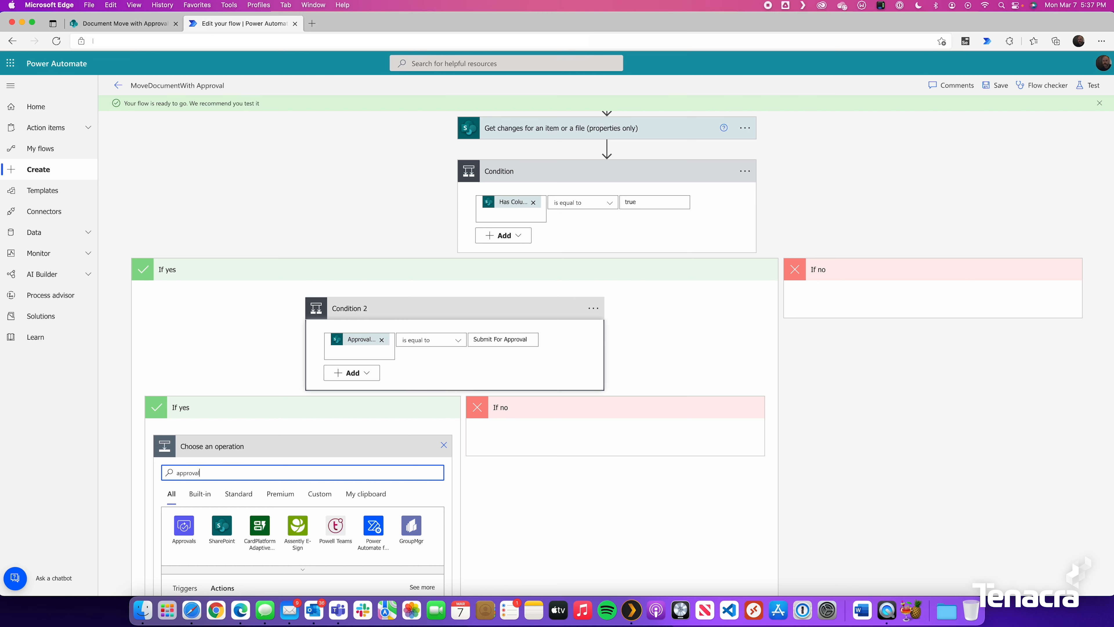
scroll(308, 466, down, 5)
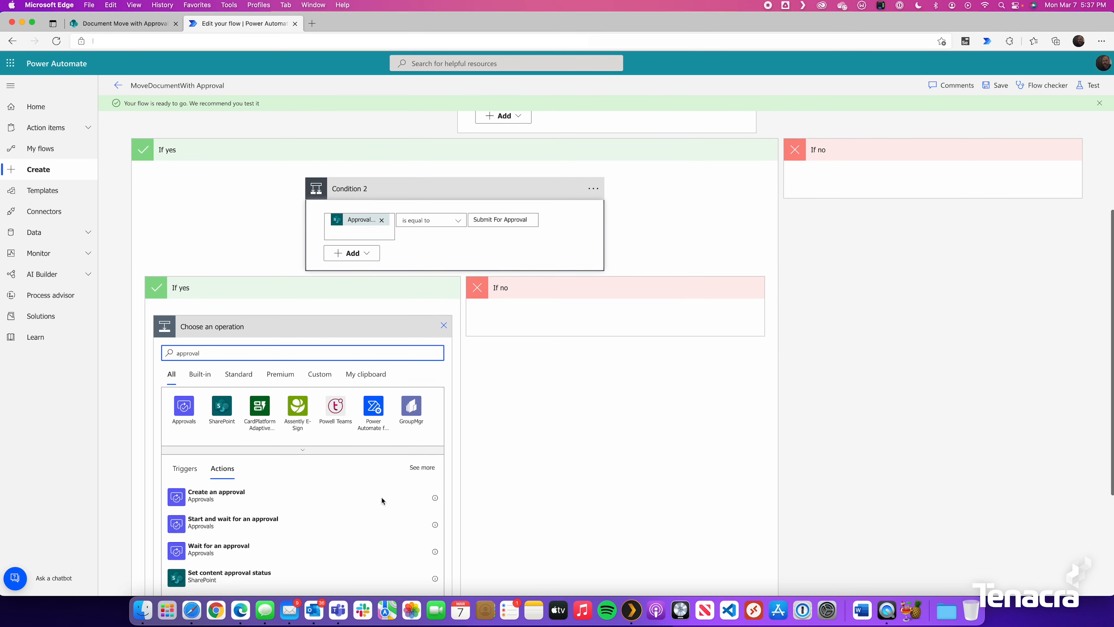
scroll(298, 510, up, 3)
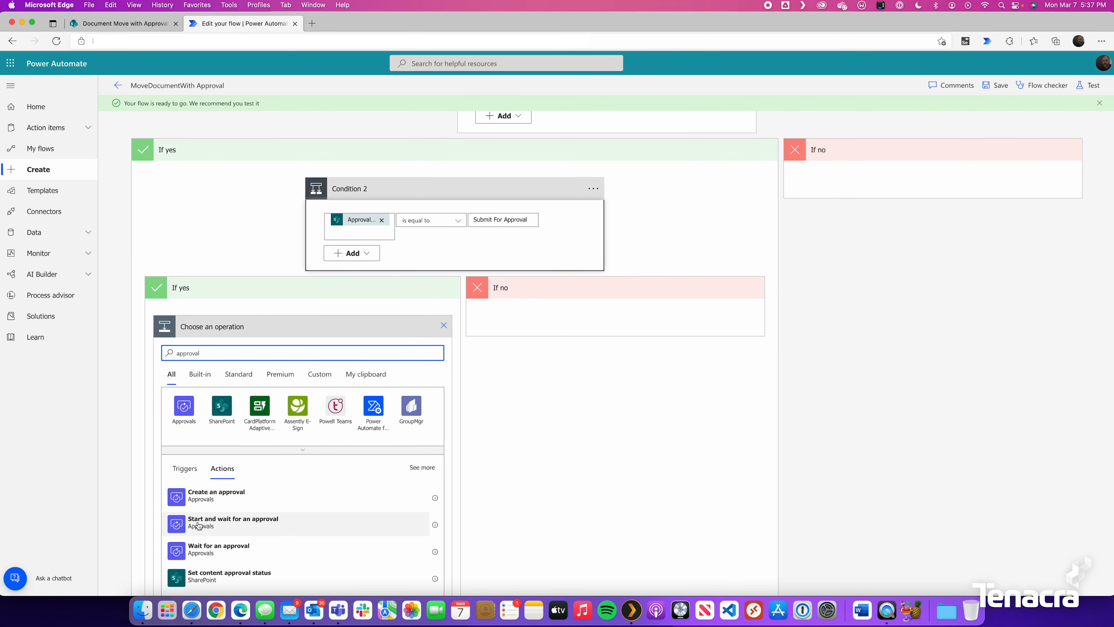
click(215, 525)
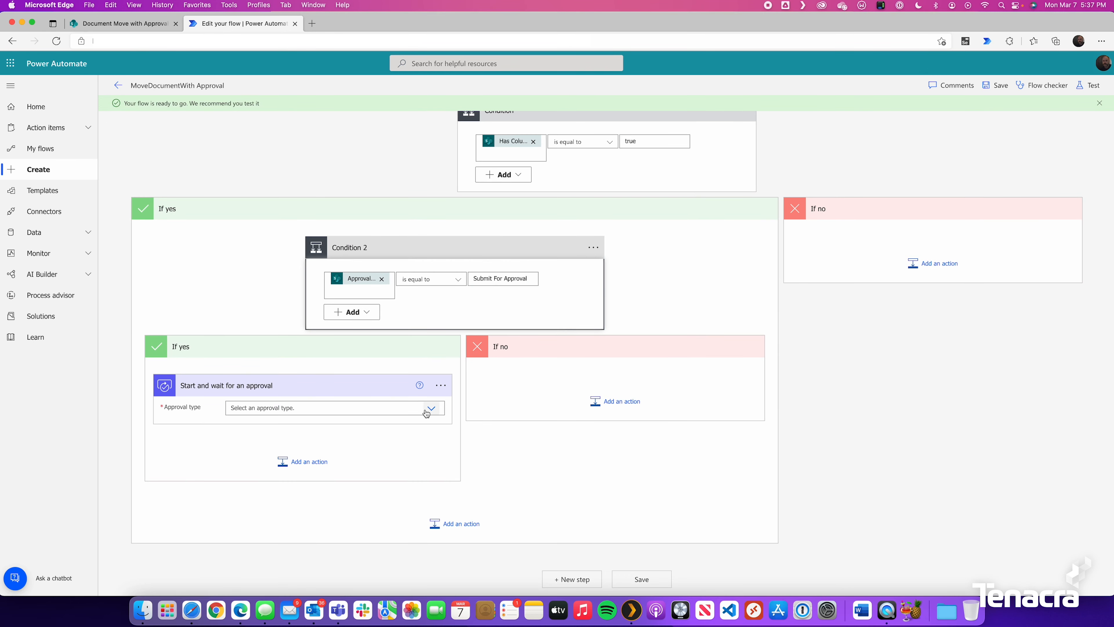
click(375, 403)
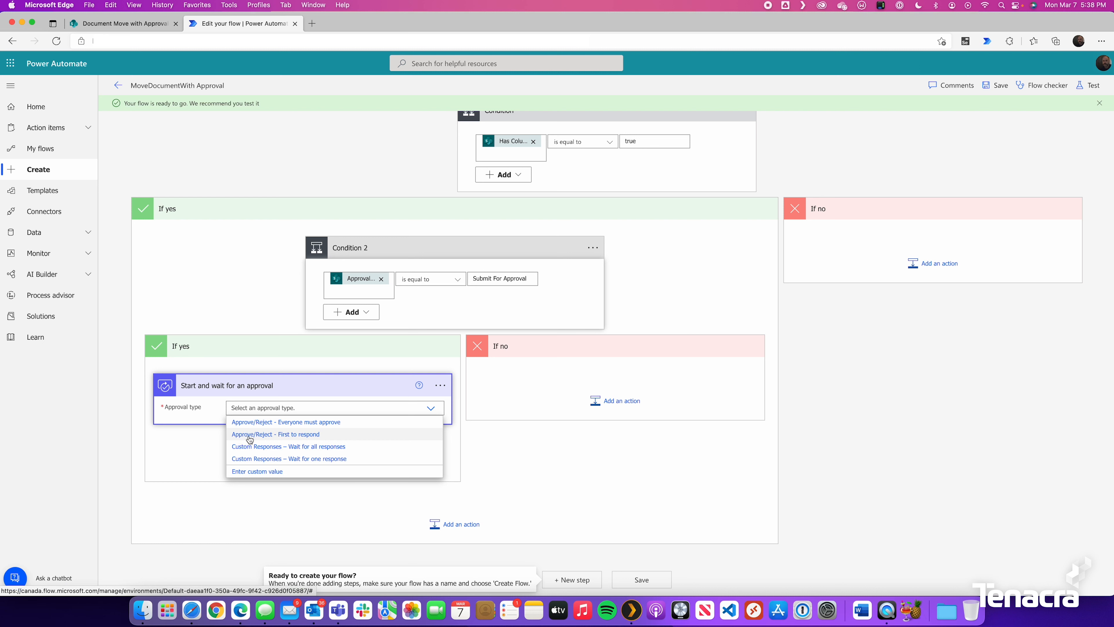
click(298, 434)
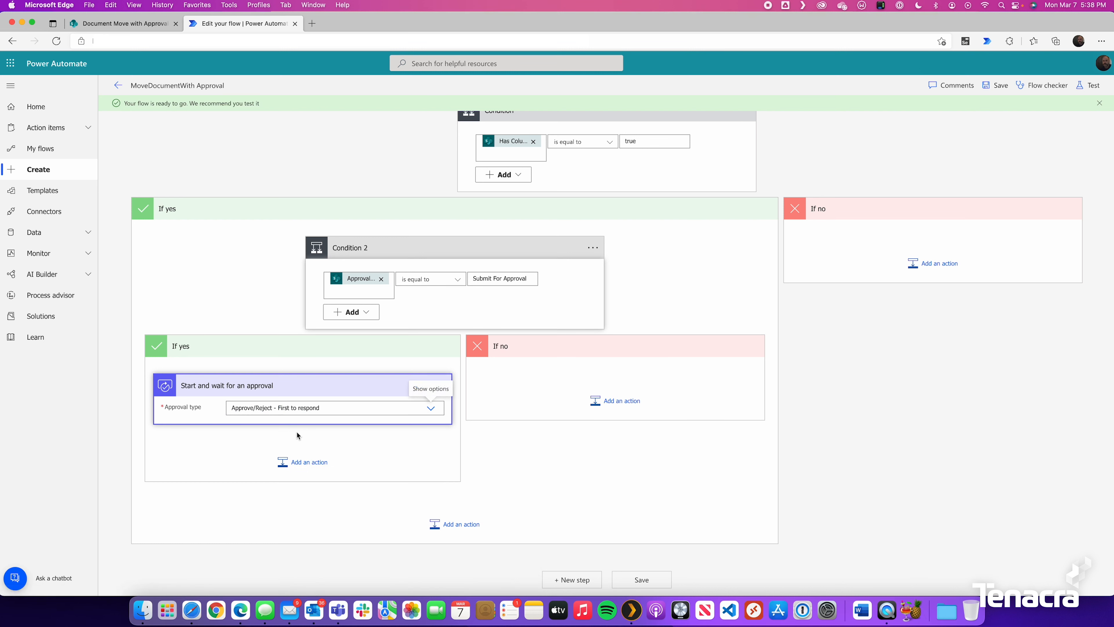
Title the approval with the file name with extension and assign it to the approver
click(309, 428)
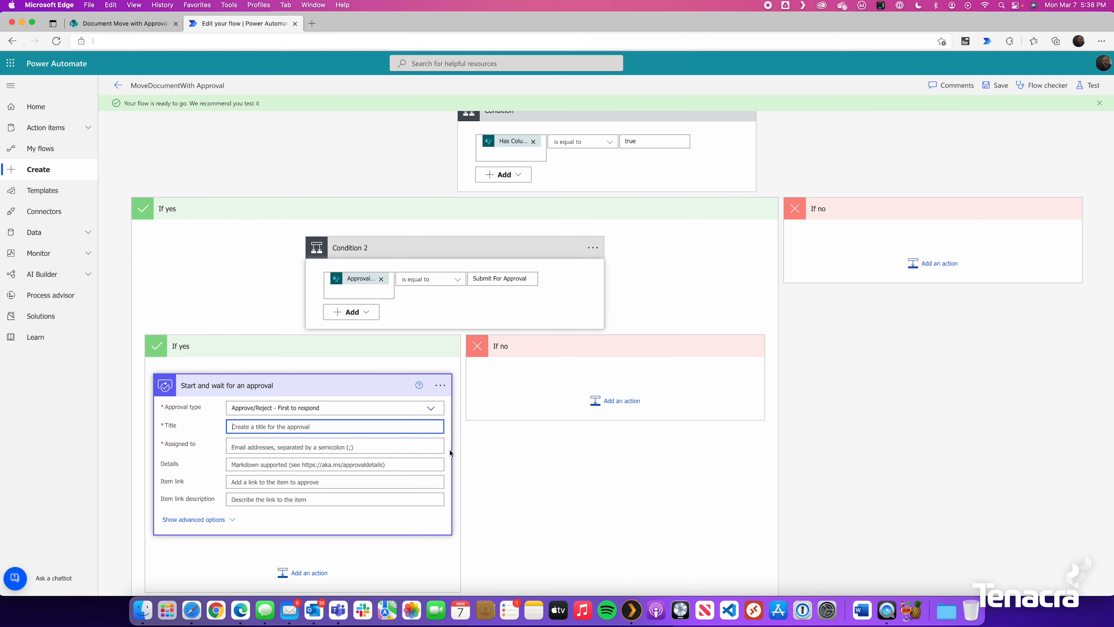
click(565, 483)
text(filen)
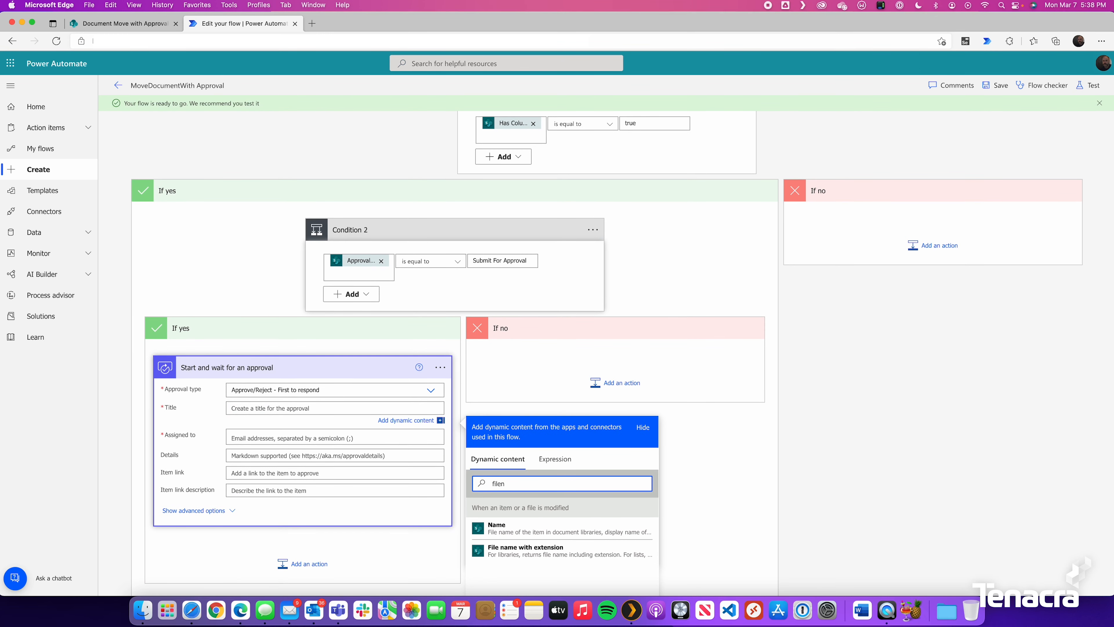
click(547, 552)
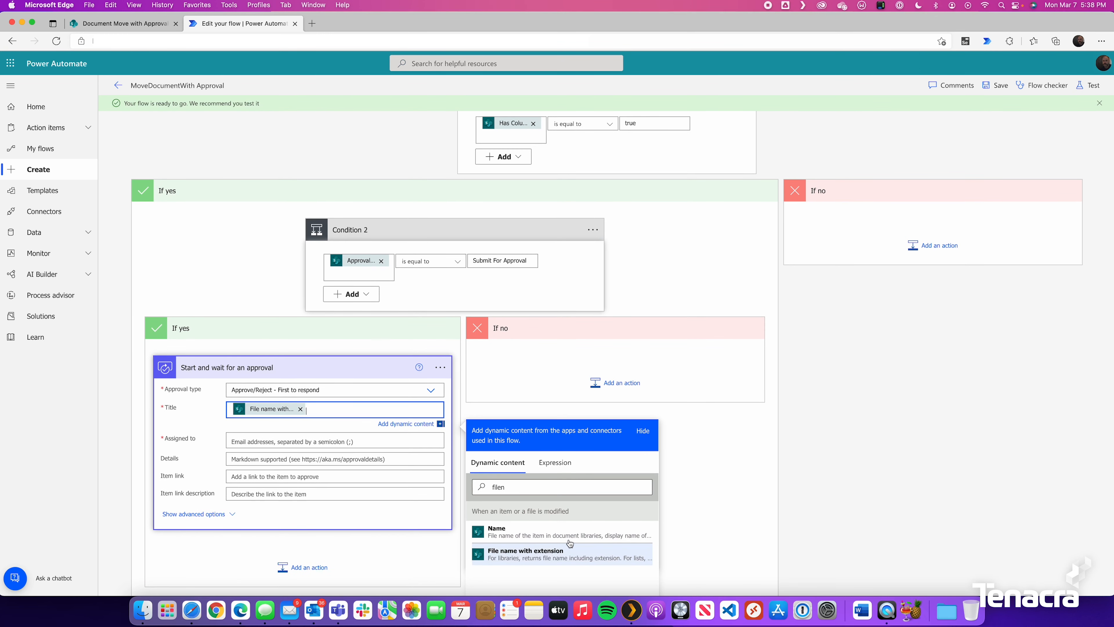
click(287, 441)
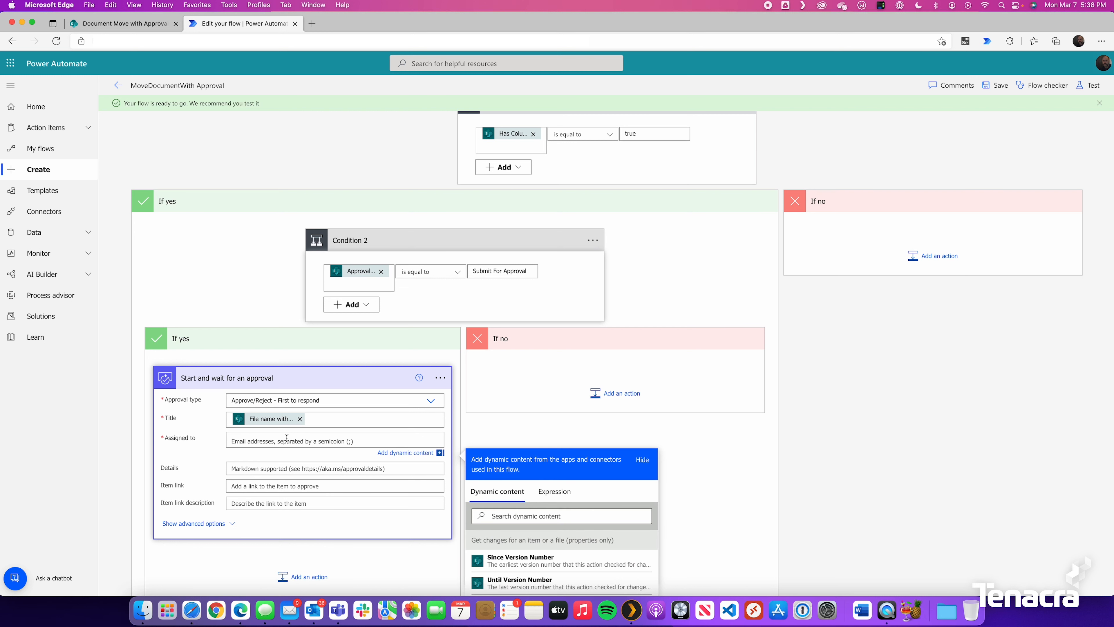
text(jason)
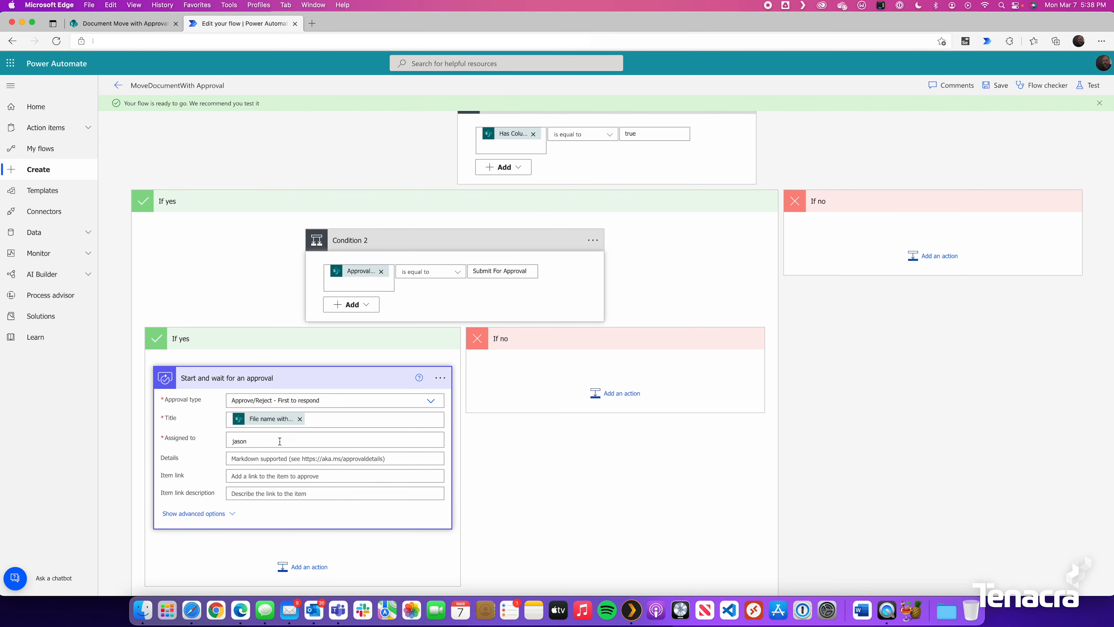
click(281, 457)
Set the item link to Link to item, described as 'Please review' plus the file name
click(287, 491)
scroll(332, 484, down, 2)
click(542, 478)
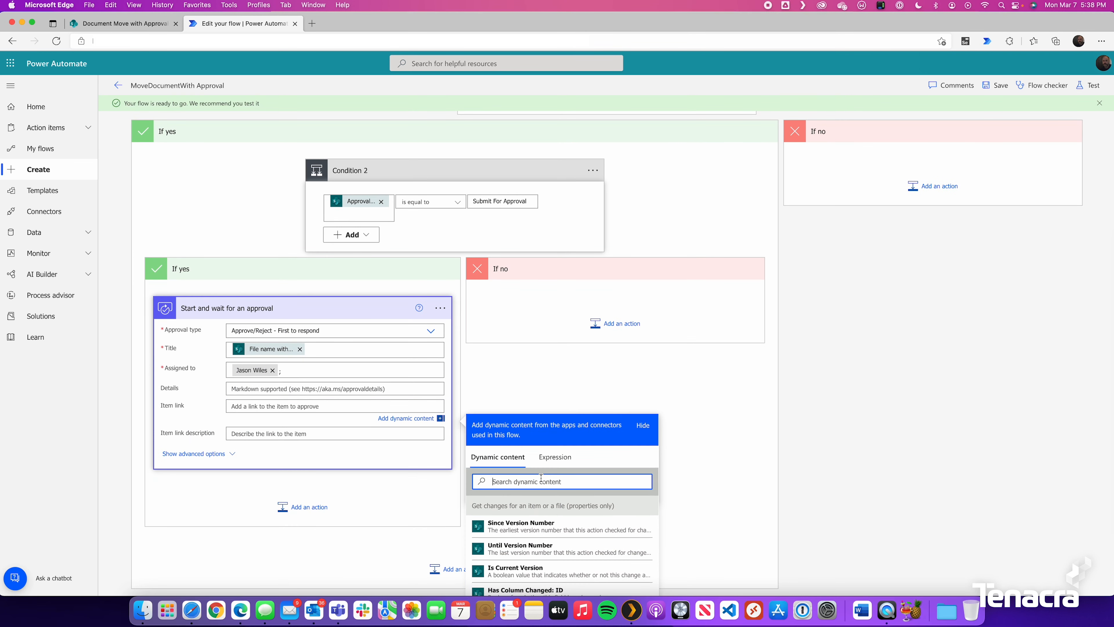
text(link)
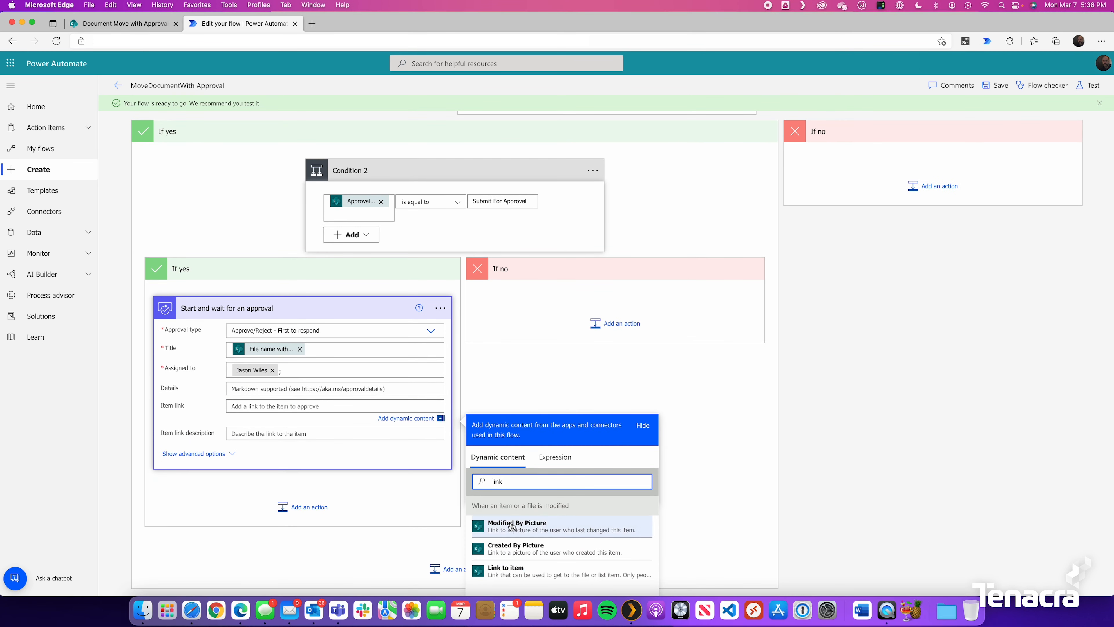
click(502, 573)
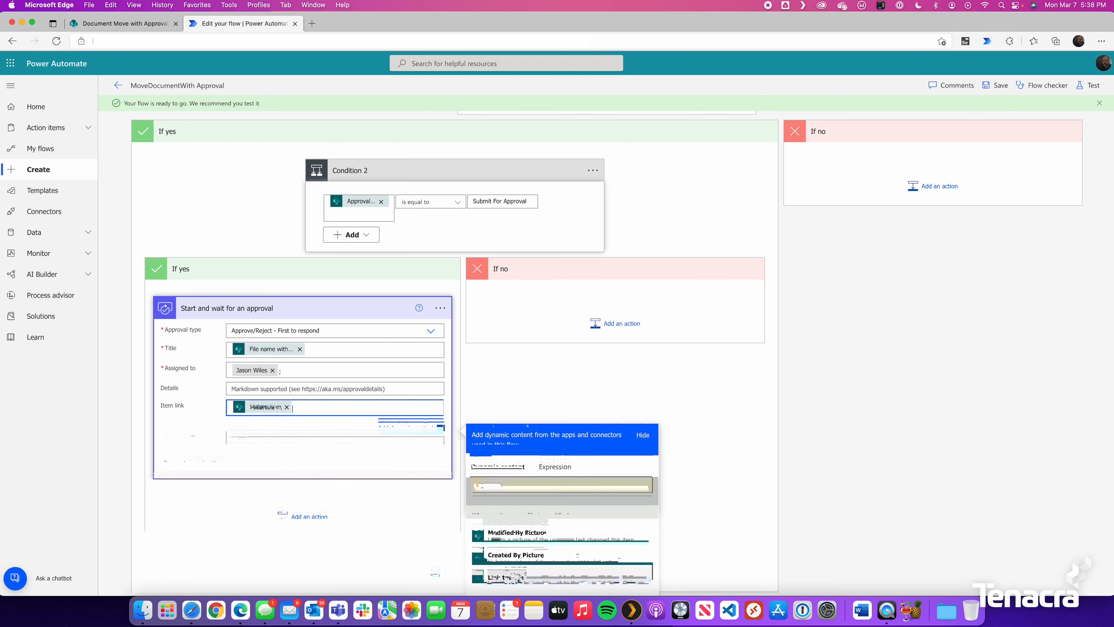
click(281, 438)
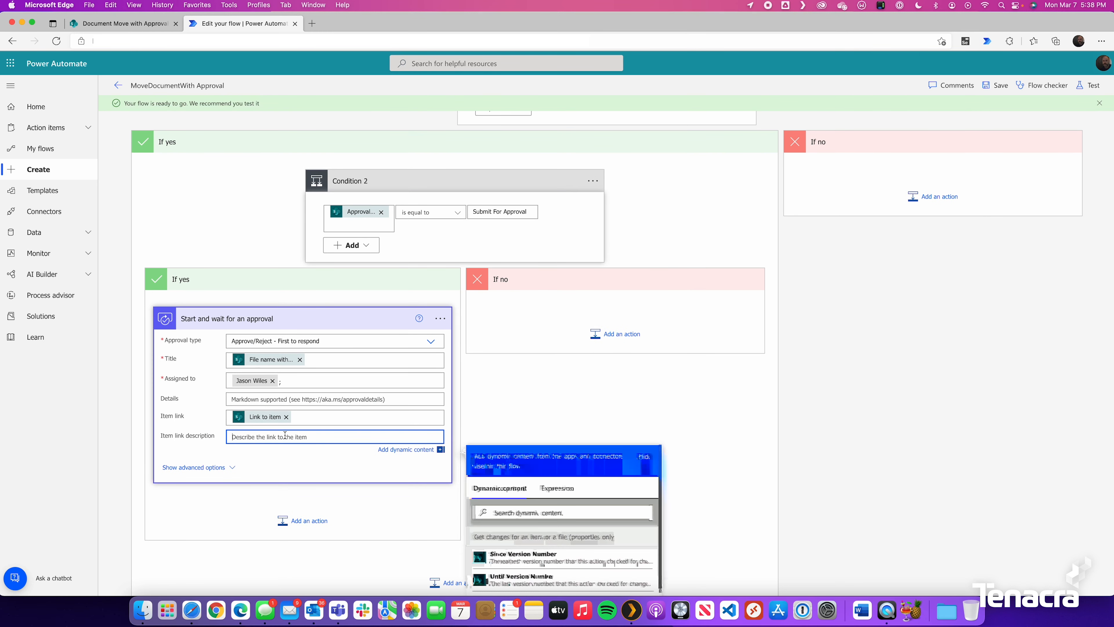
text(Please review)
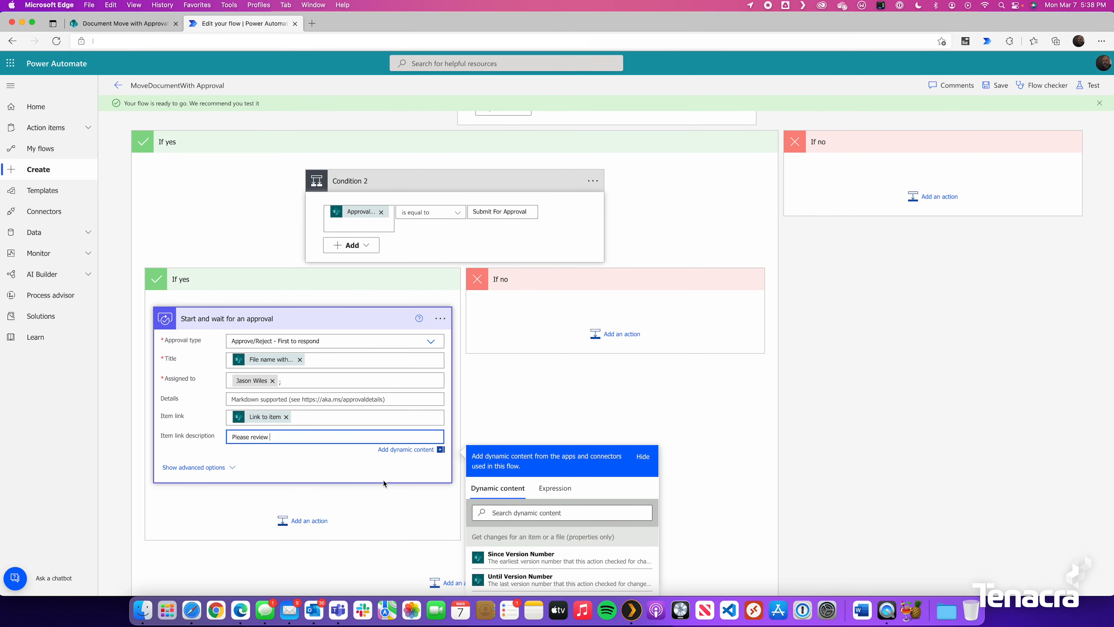
click(513, 510)
text(filename)
click(525, 579)
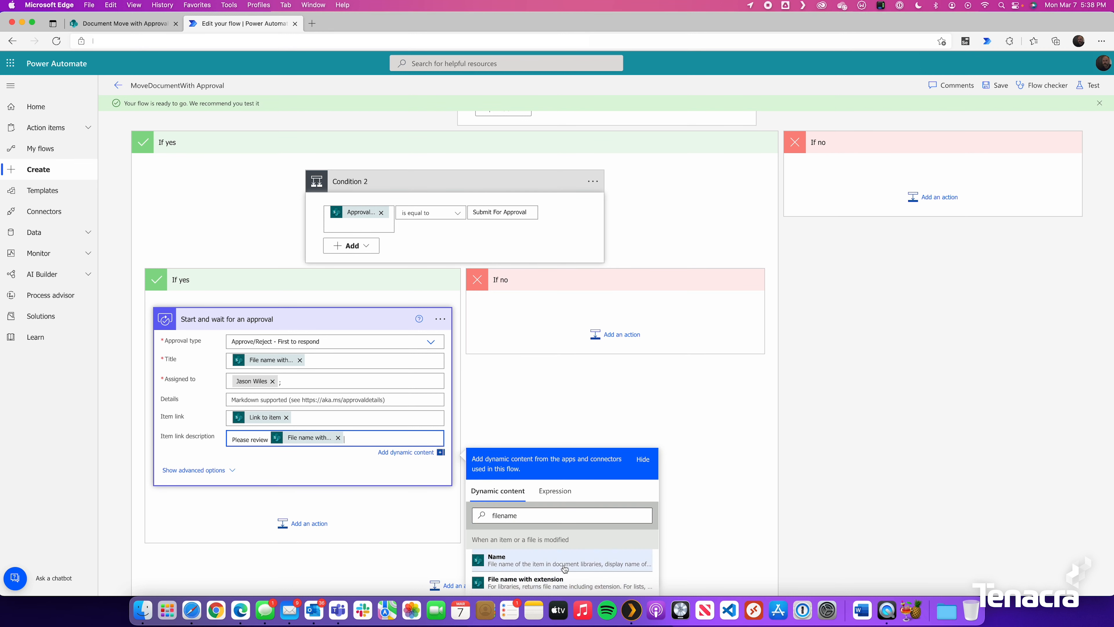
click(219, 533)
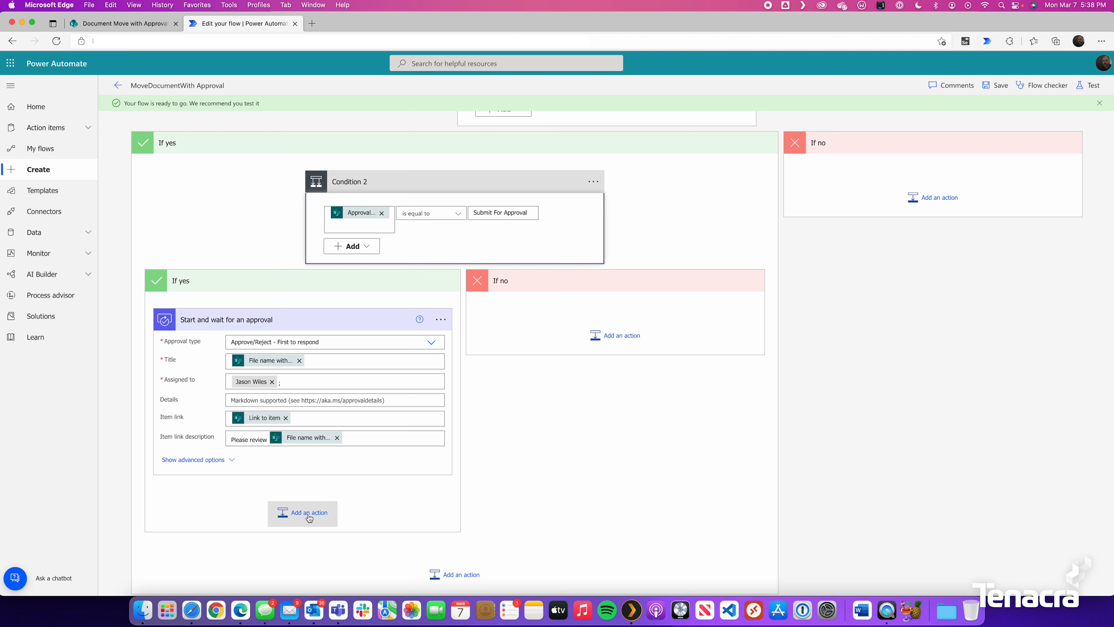
Add Condition 3 after the approval checking Outcome equals 'Approve', then search SharePoint actions under If yes
click(299, 512)
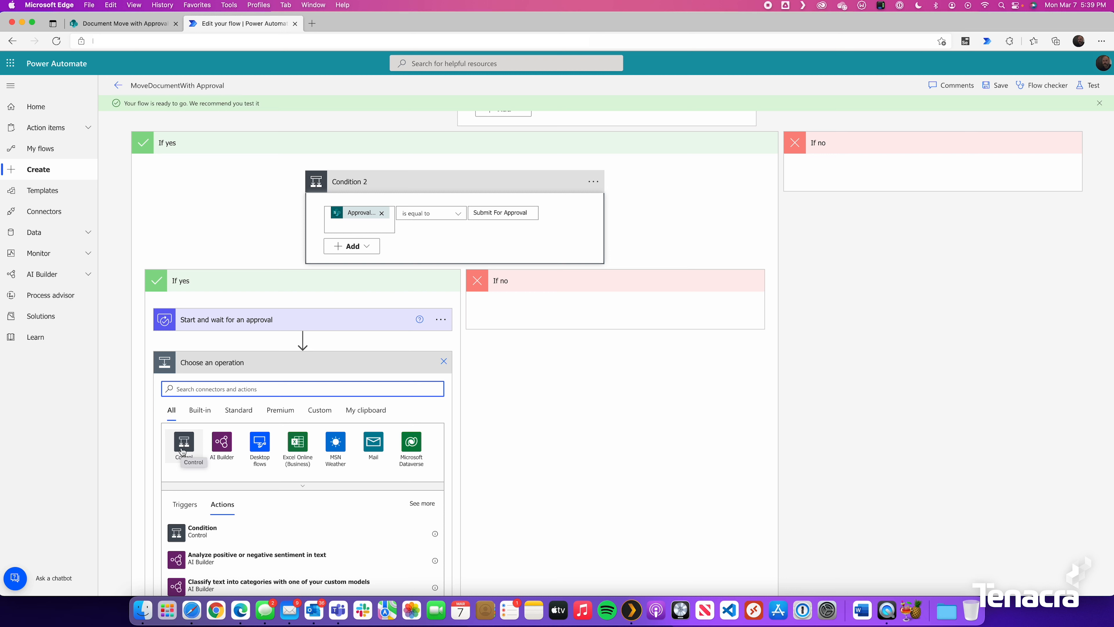
click(183, 447)
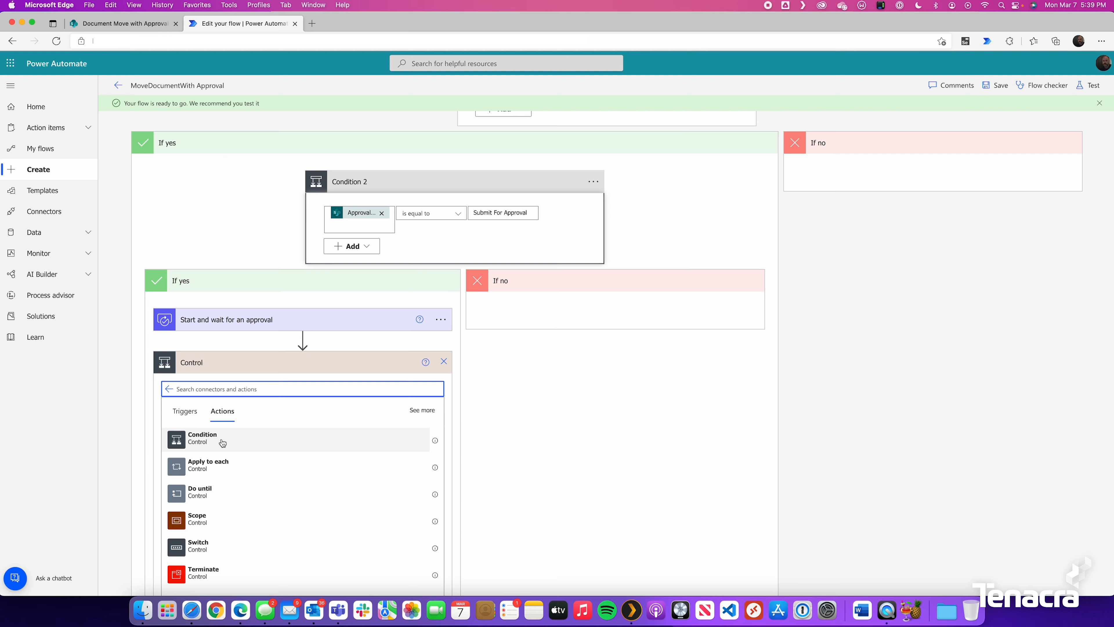
click(222, 443)
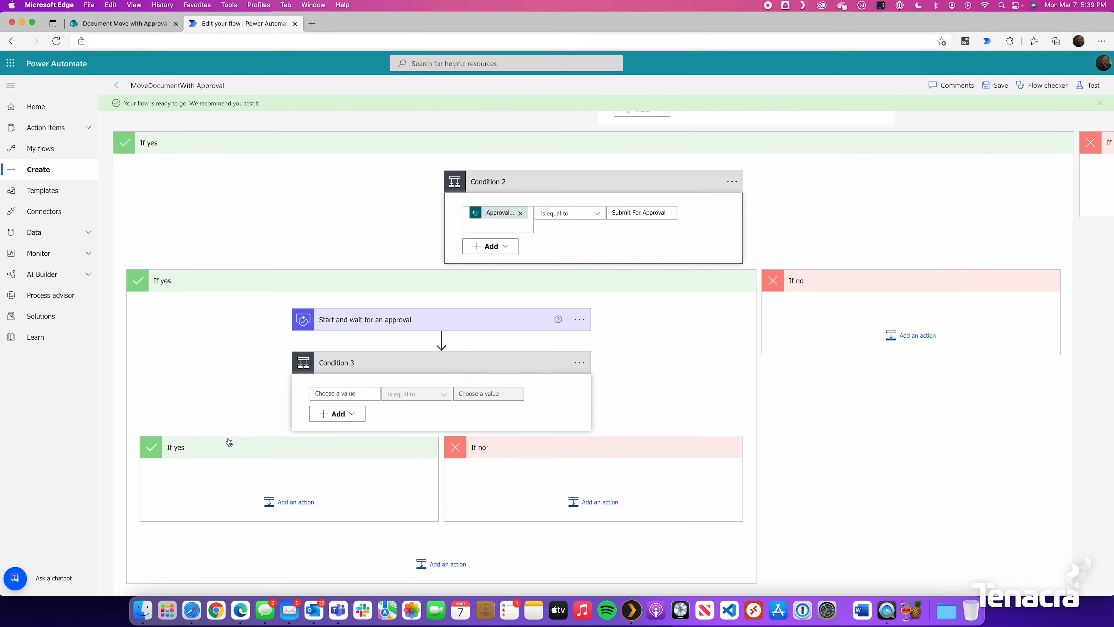
click(339, 393)
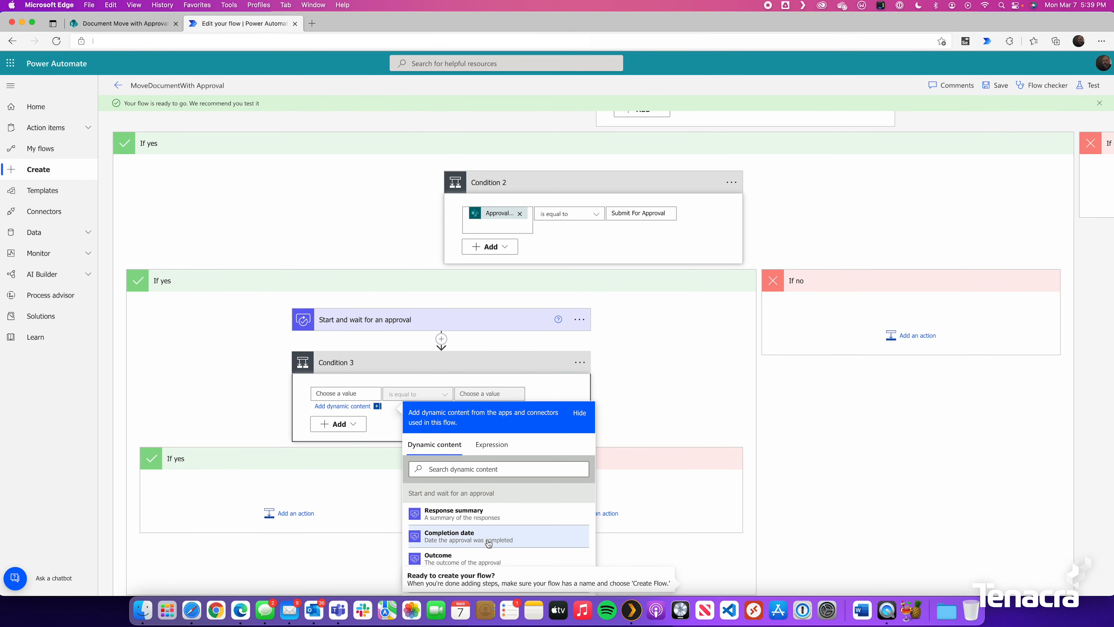
click(450, 561)
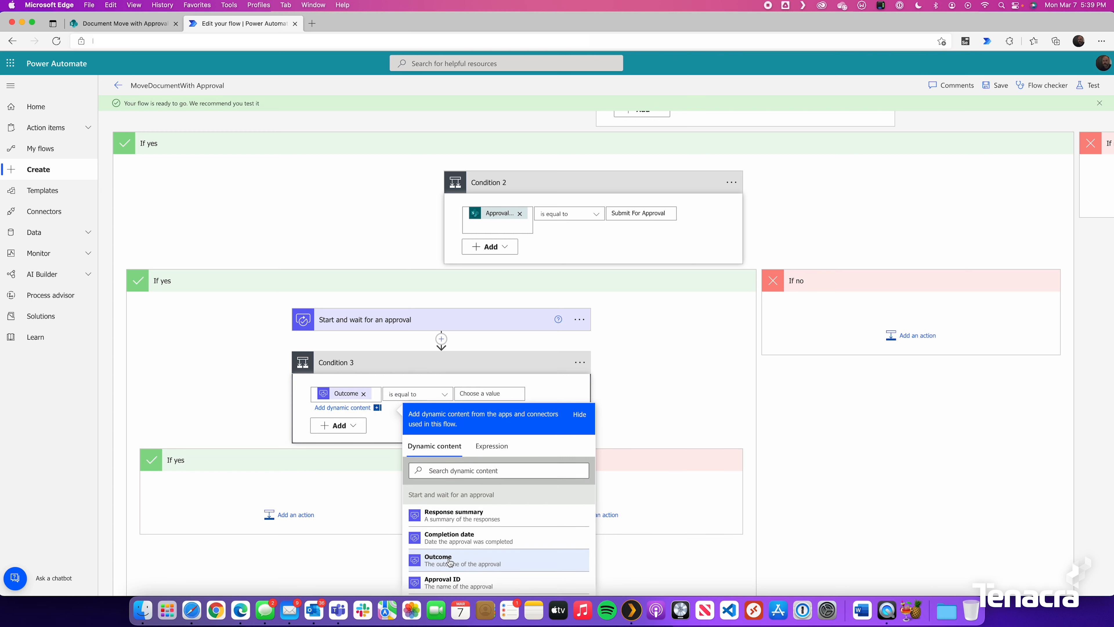
click(479, 393)
text(Approve)
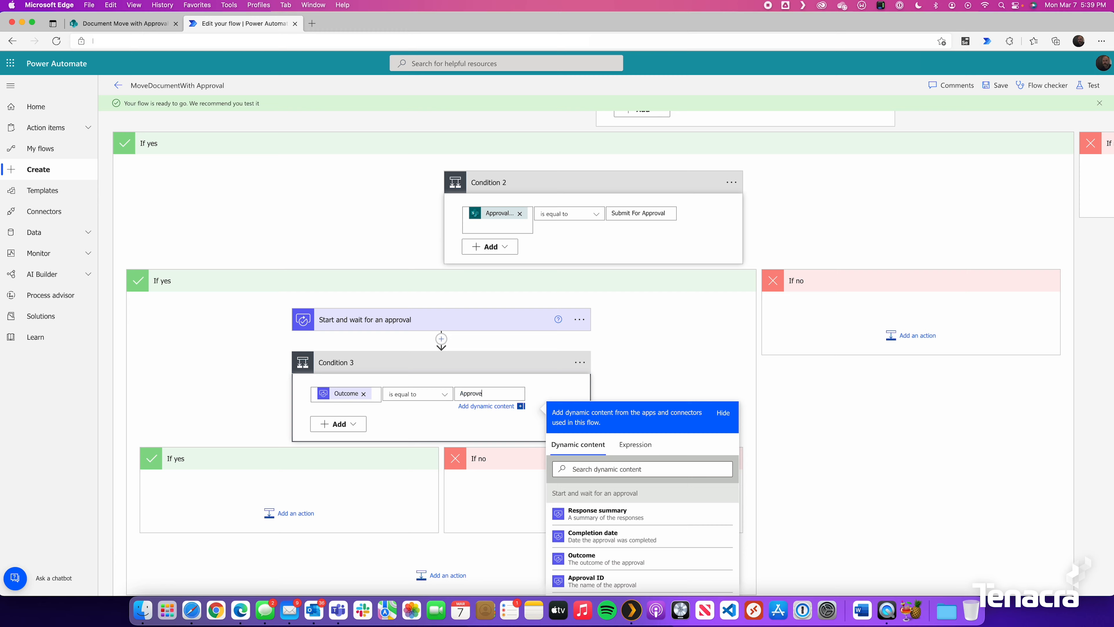
click(290, 516)
text(sharepoint)
Add SharePoint Update file properties targeting the Drafts library with the modified item's ID
click(179, 477)
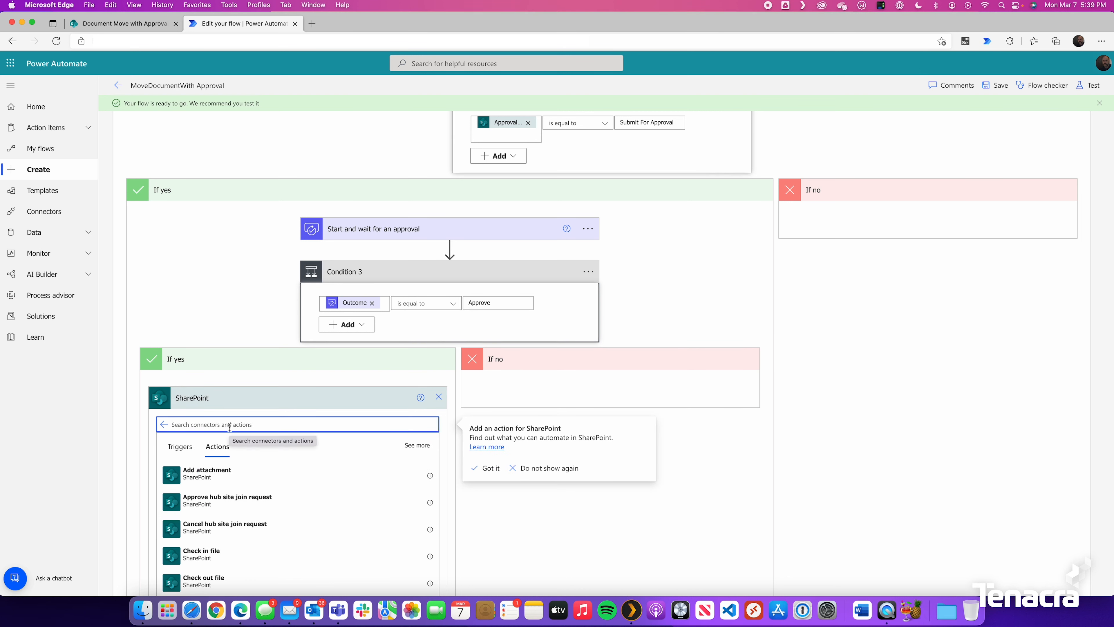
text(update)
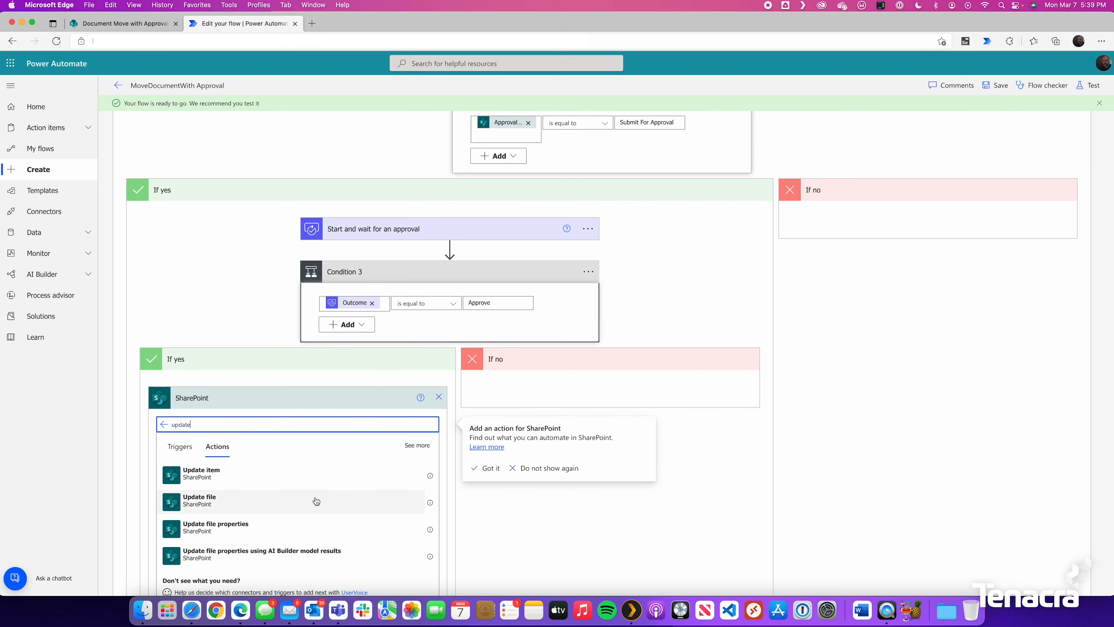
click(261, 532)
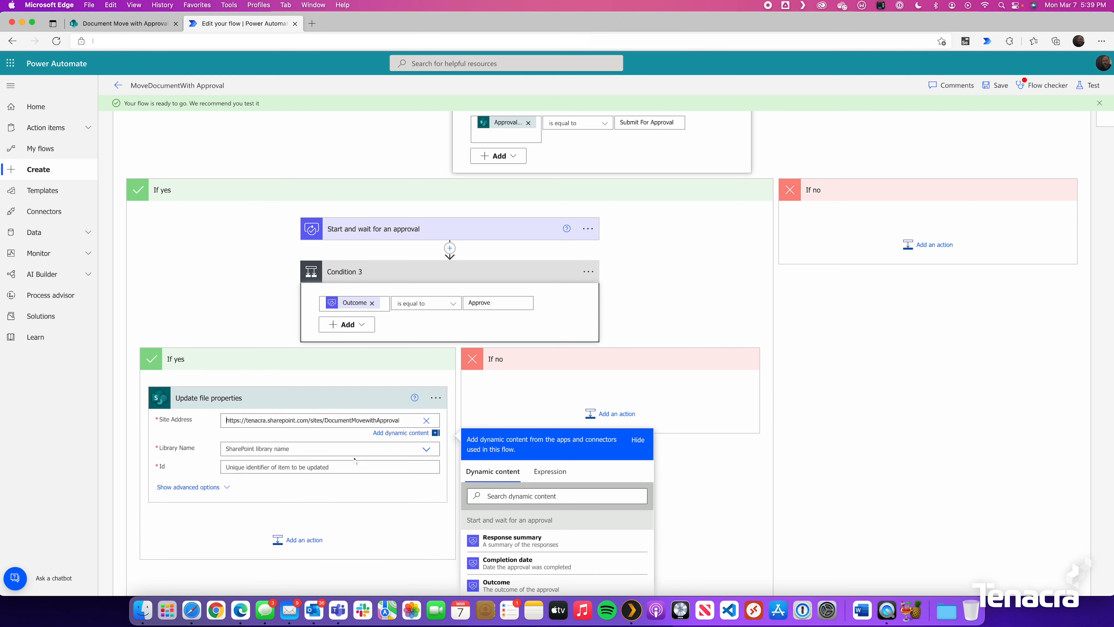
click(390, 452)
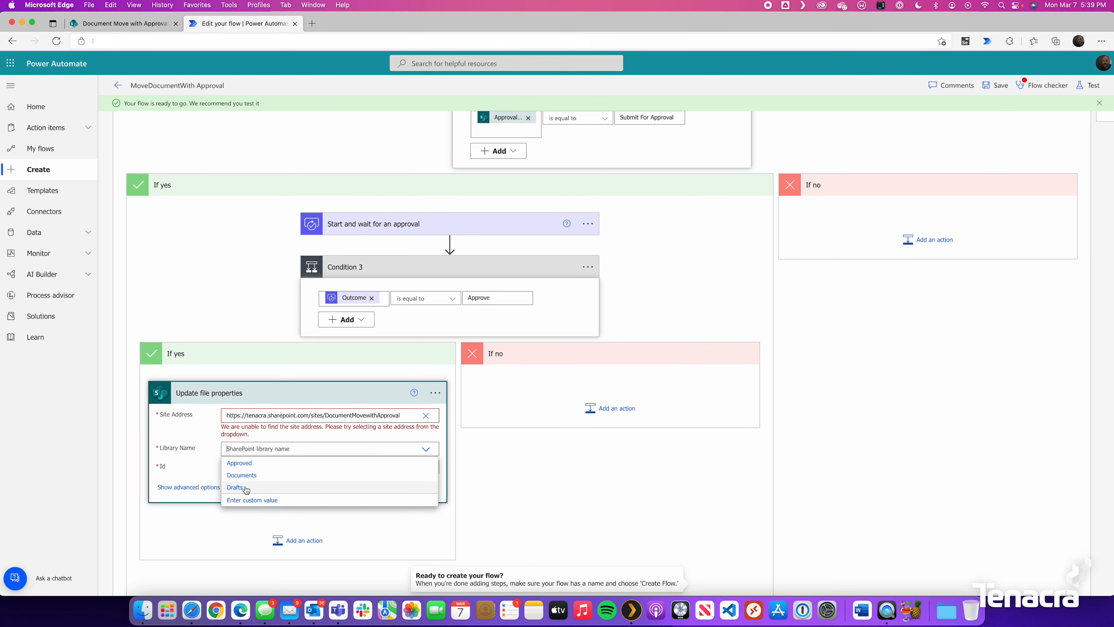
click(247, 487)
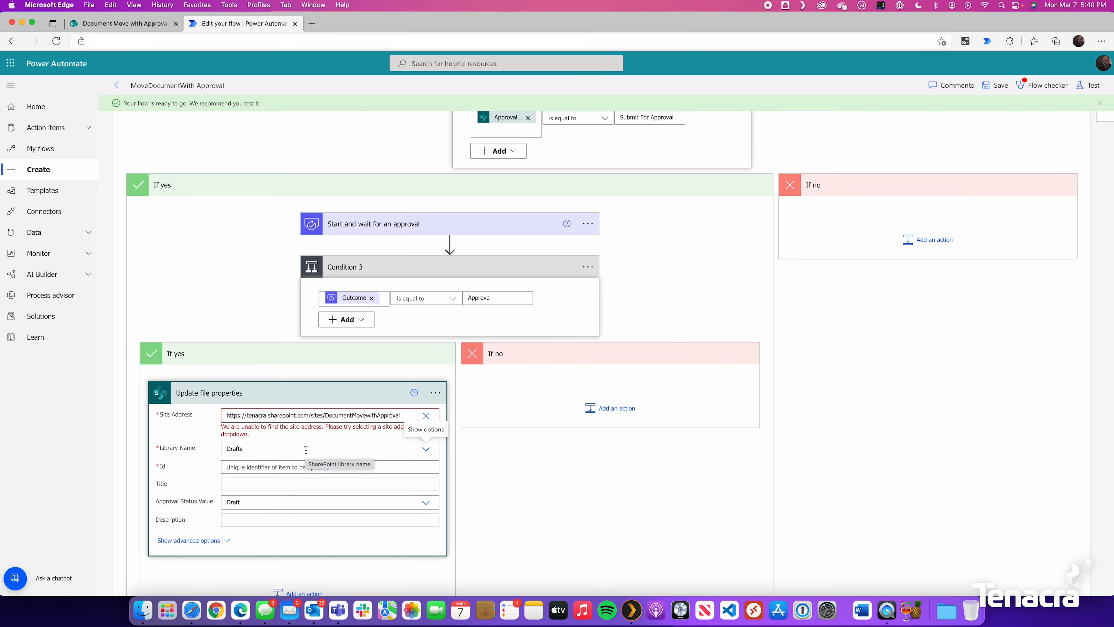
click(240, 462)
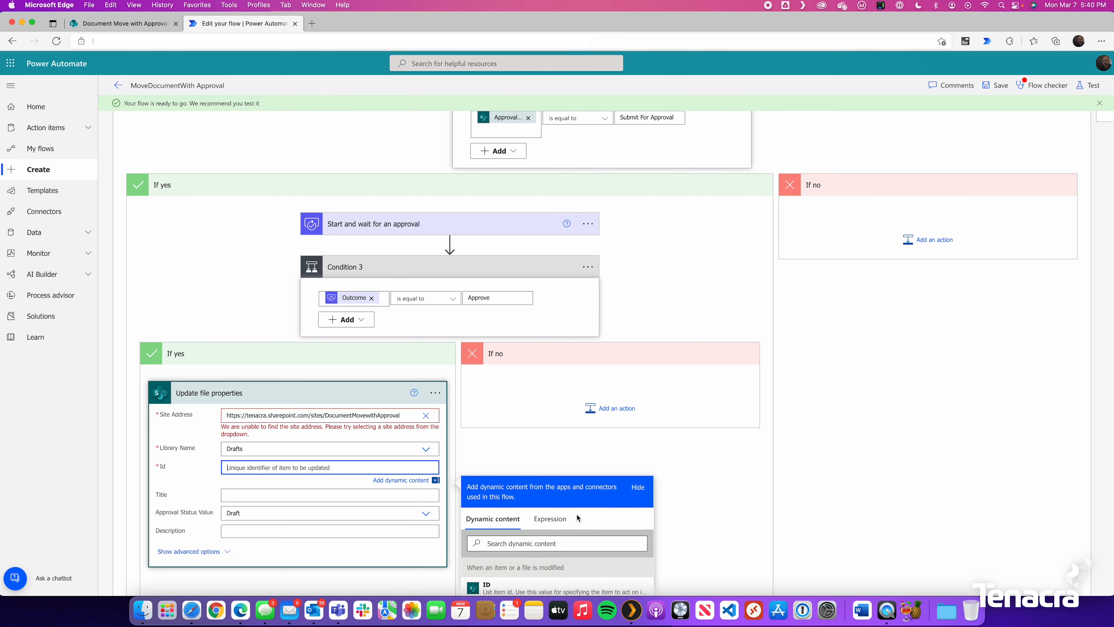
scroll(617, 513, down, 2)
scroll(617, 513, down, 1)
click(580, 502)
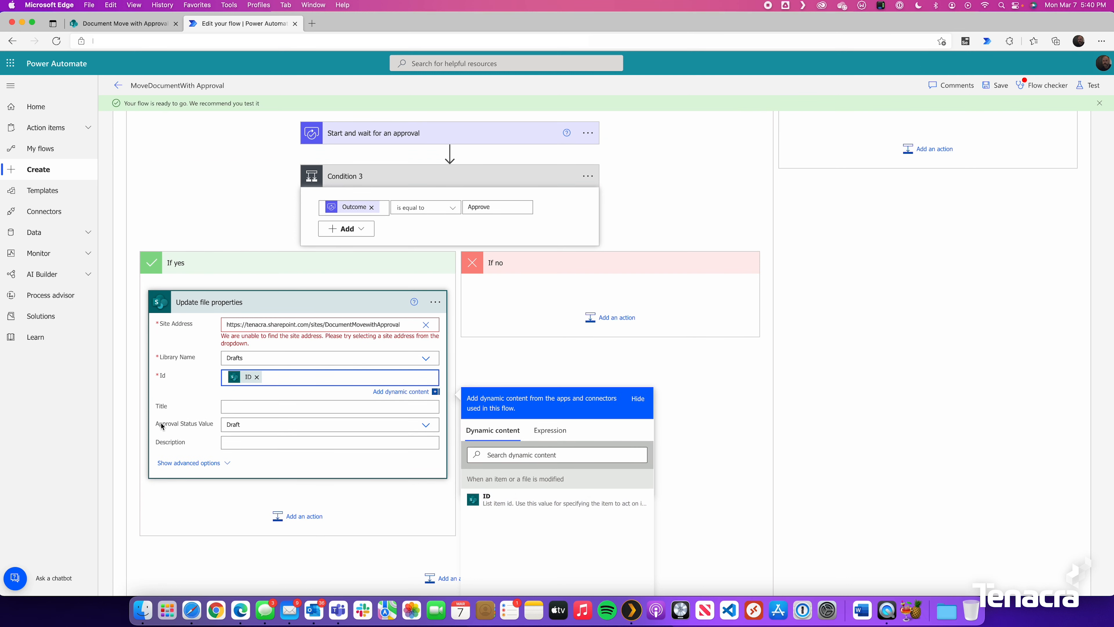
Set Approval Status Value to Approved and review the approval step's settings
click(273, 424)
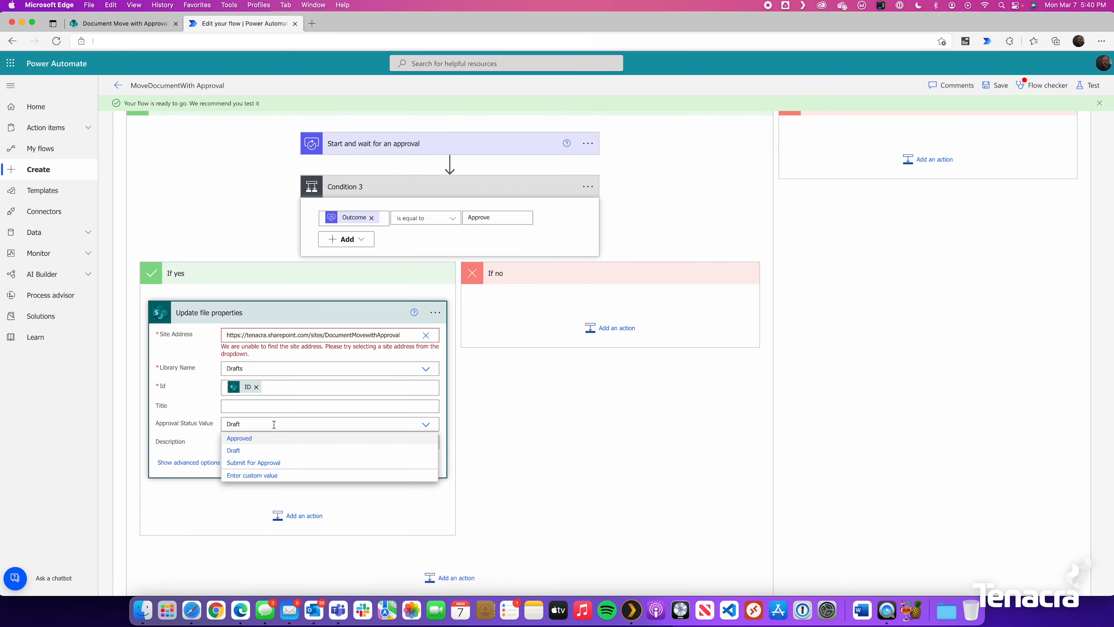
click(239, 436)
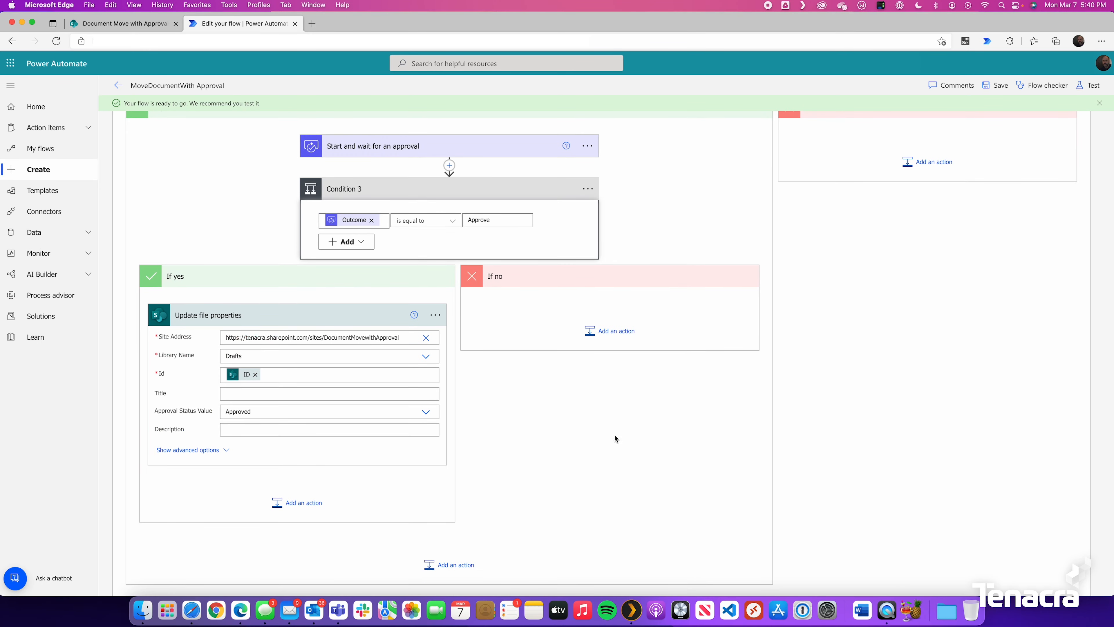
scroll(550, 324, up, 10)
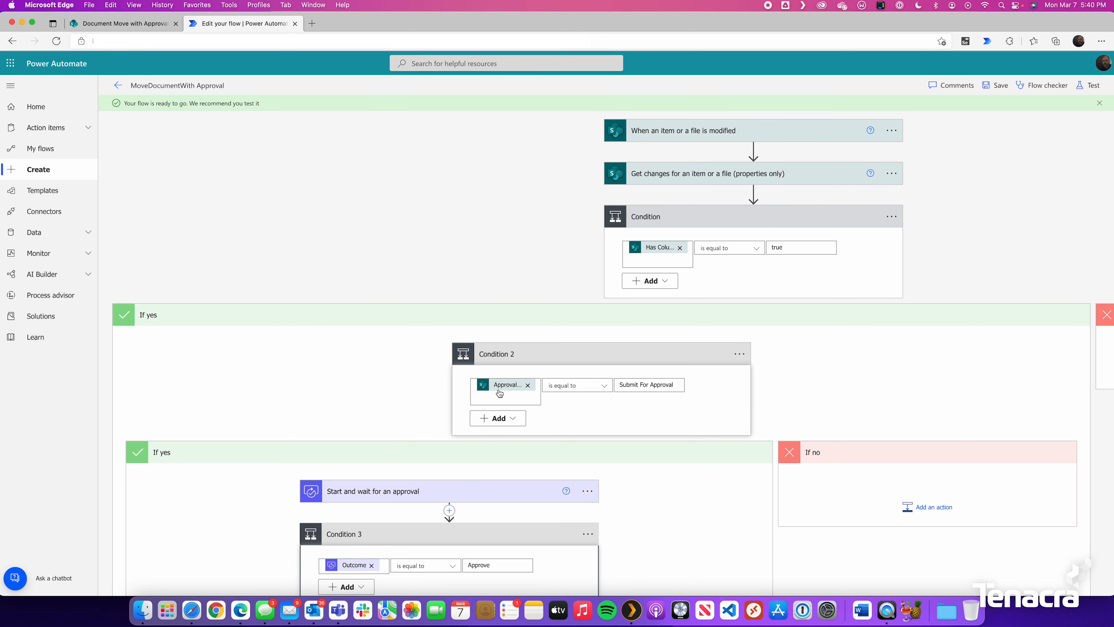
scroll(633, 387, down, 3)
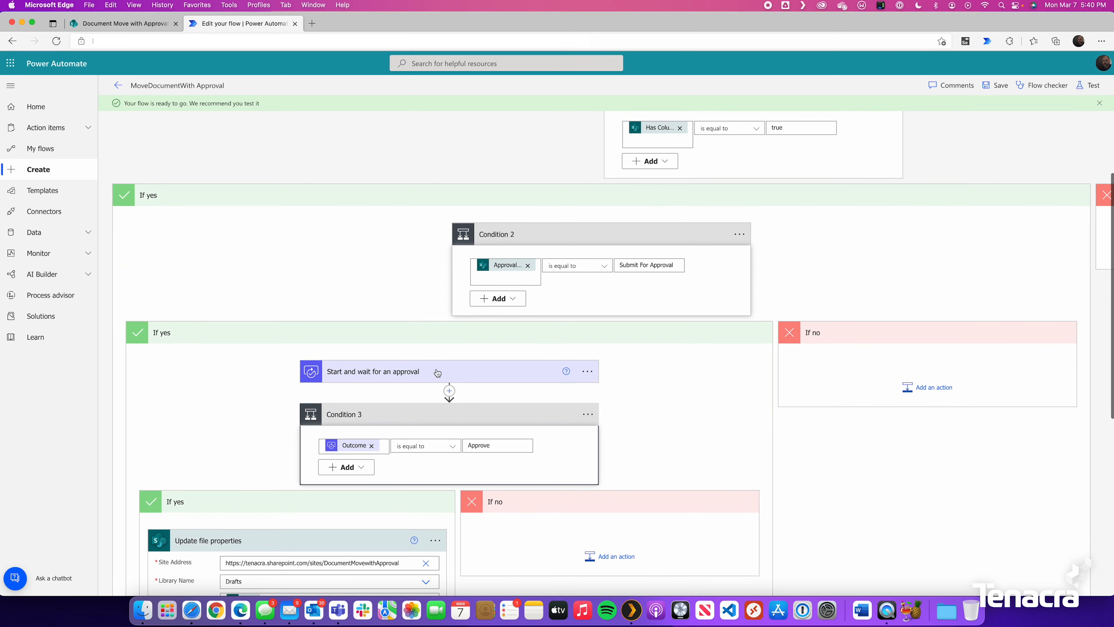
scroll(411, 374, down, 3)
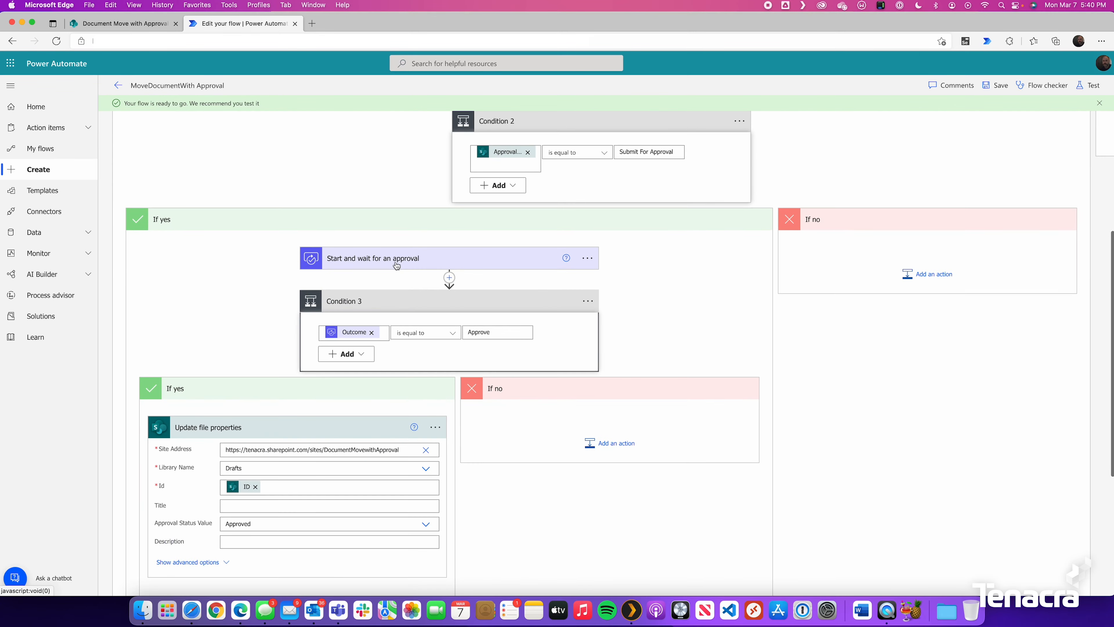
click(404, 260)
scroll(404, 254, down, 3)
scroll(404, 252, down, 2)
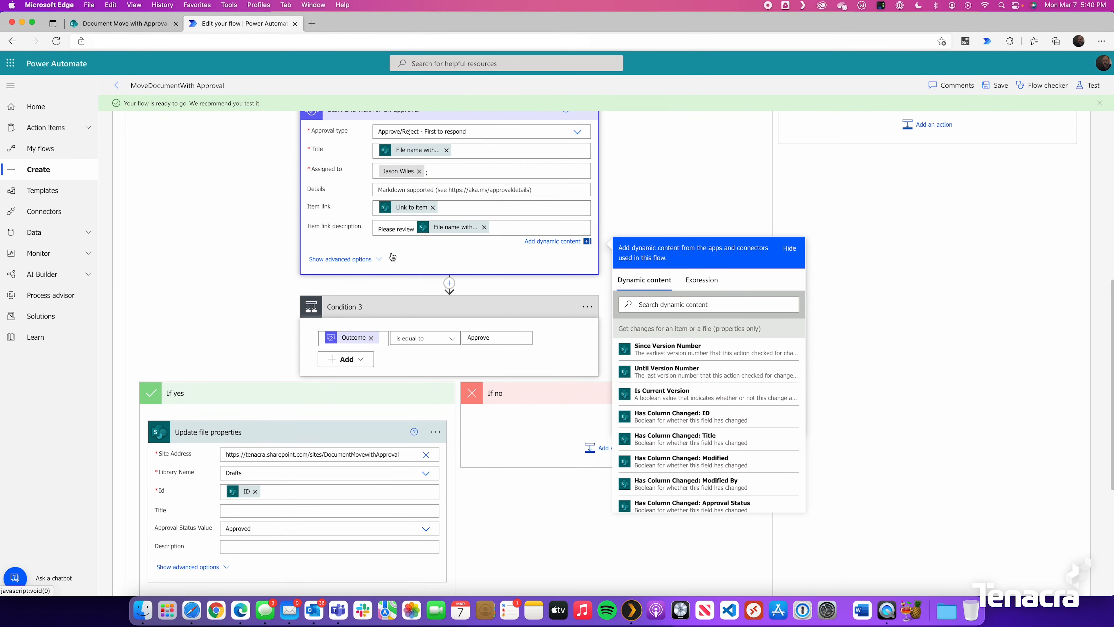
scroll(360, 237, down, 2)
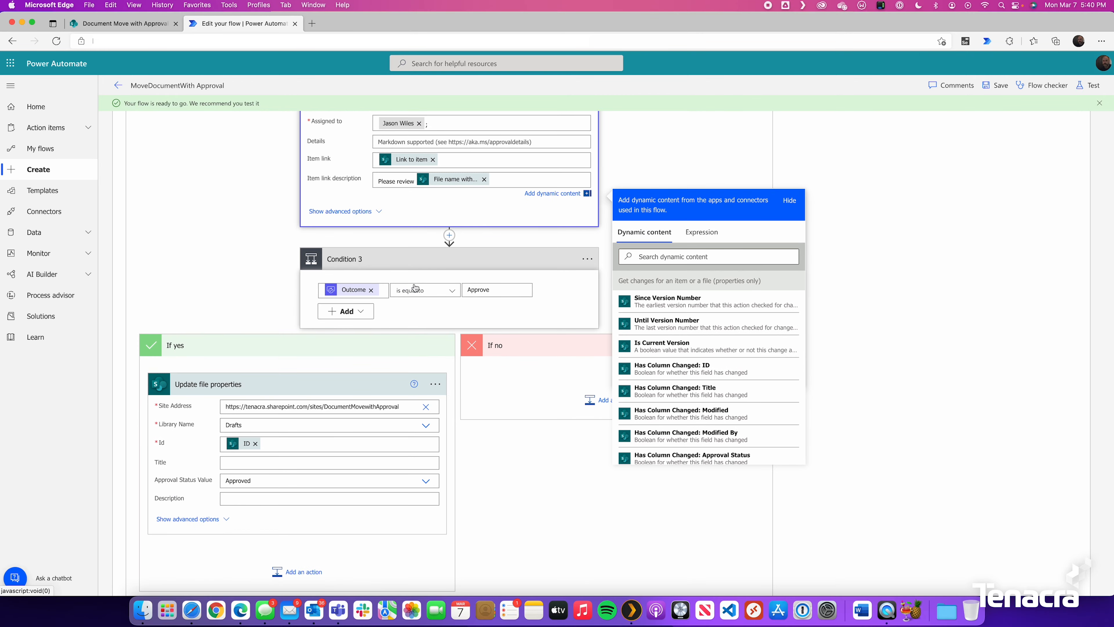
scroll(308, 459, down, 3)
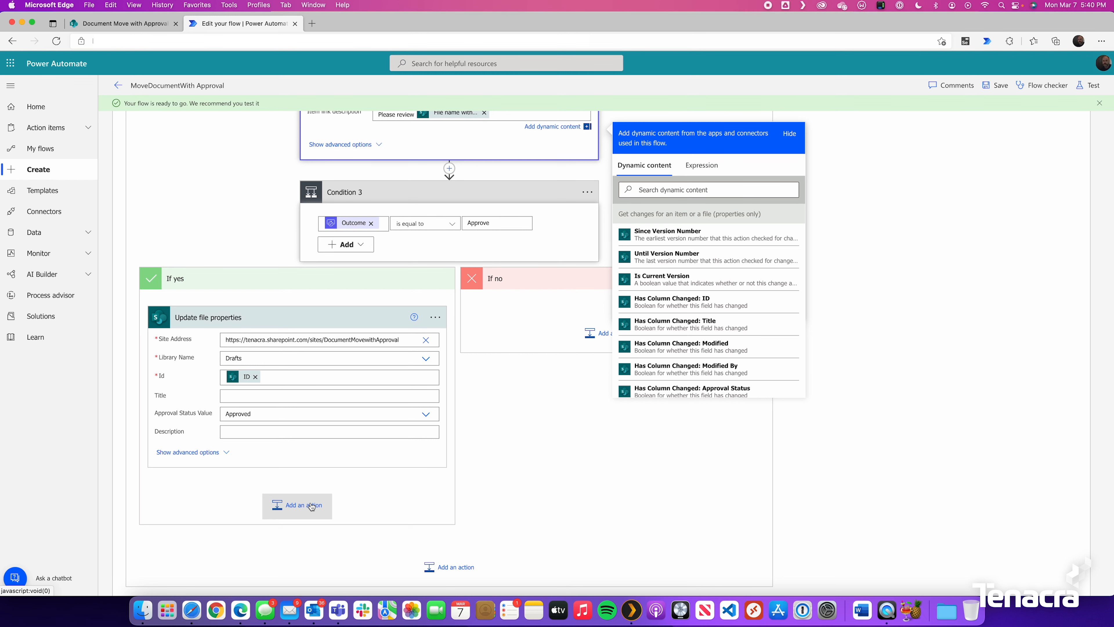
Add a SharePoint Copy file action below Update file properties
click(298, 507)
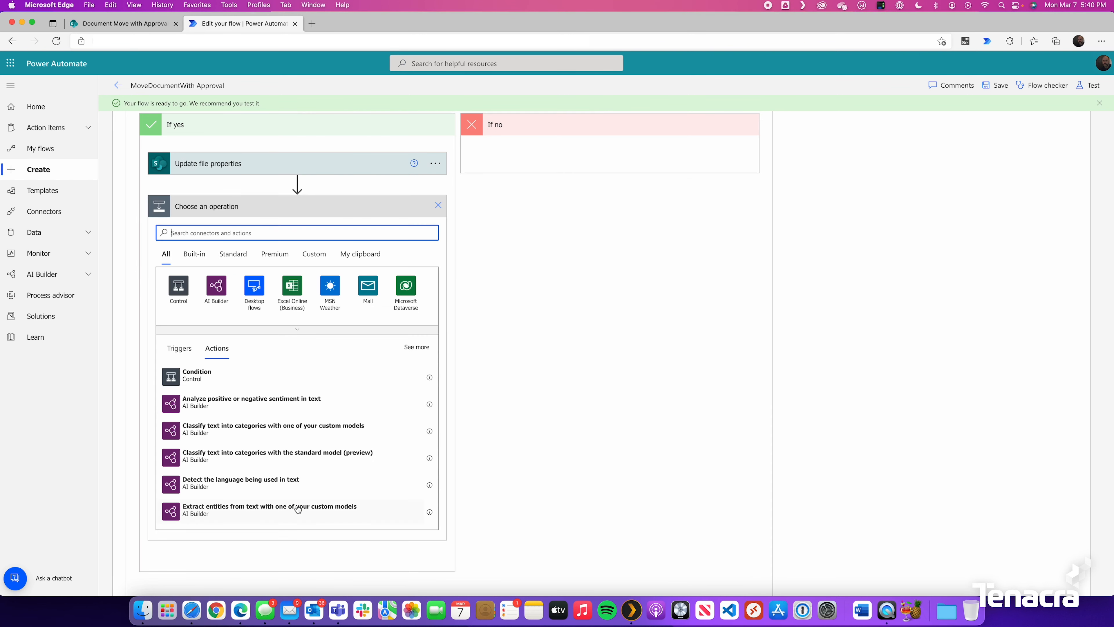
text(sharepoint)
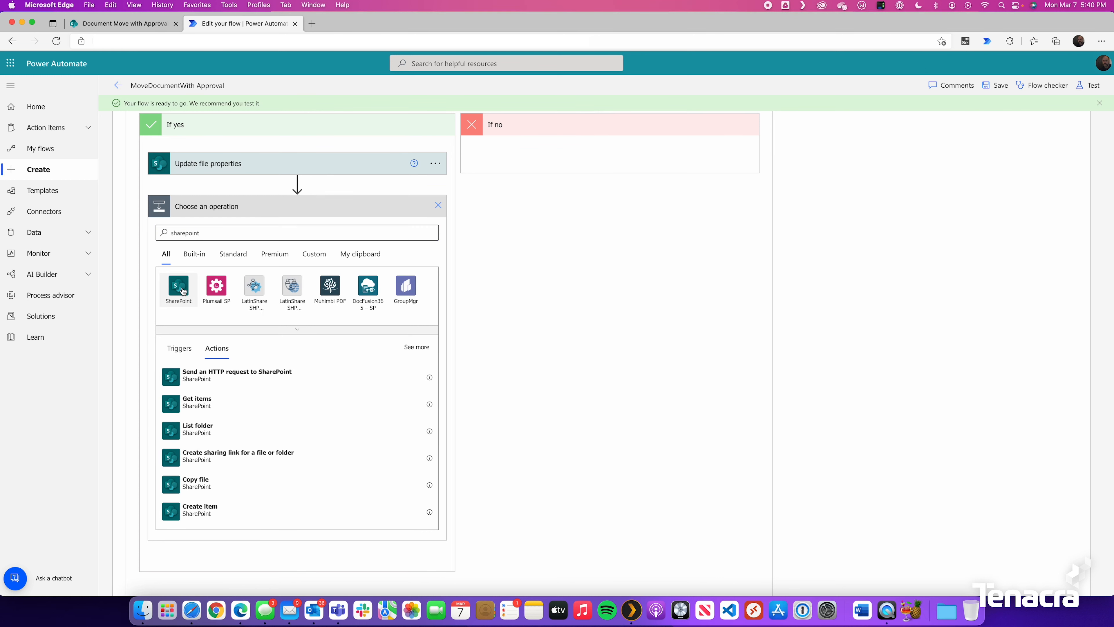
click(182, 291)
text(copy)
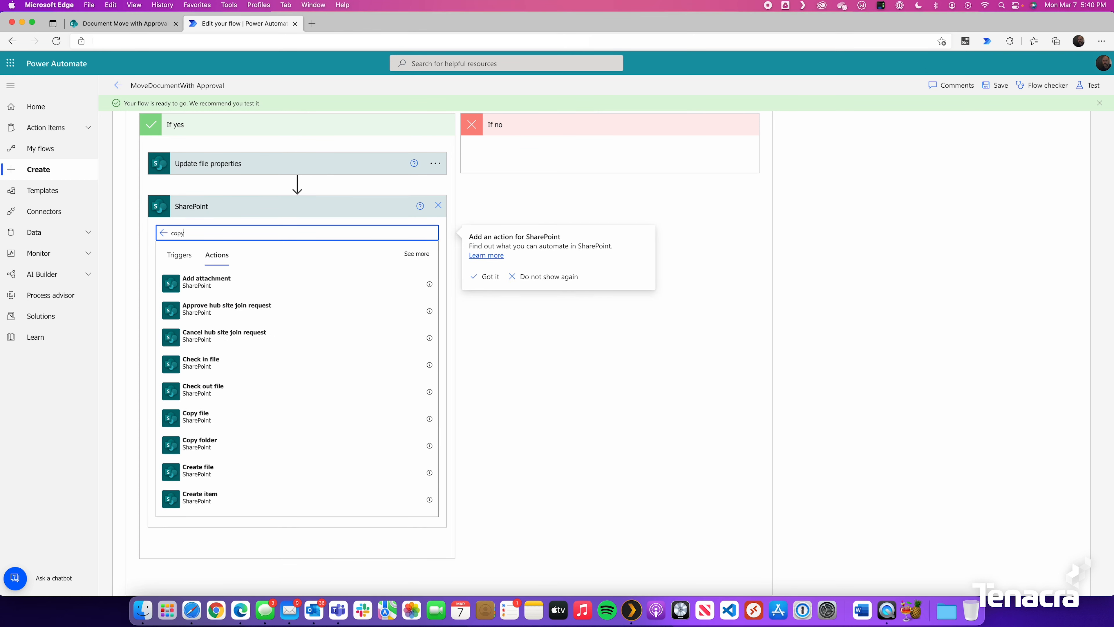
click(200, 287)
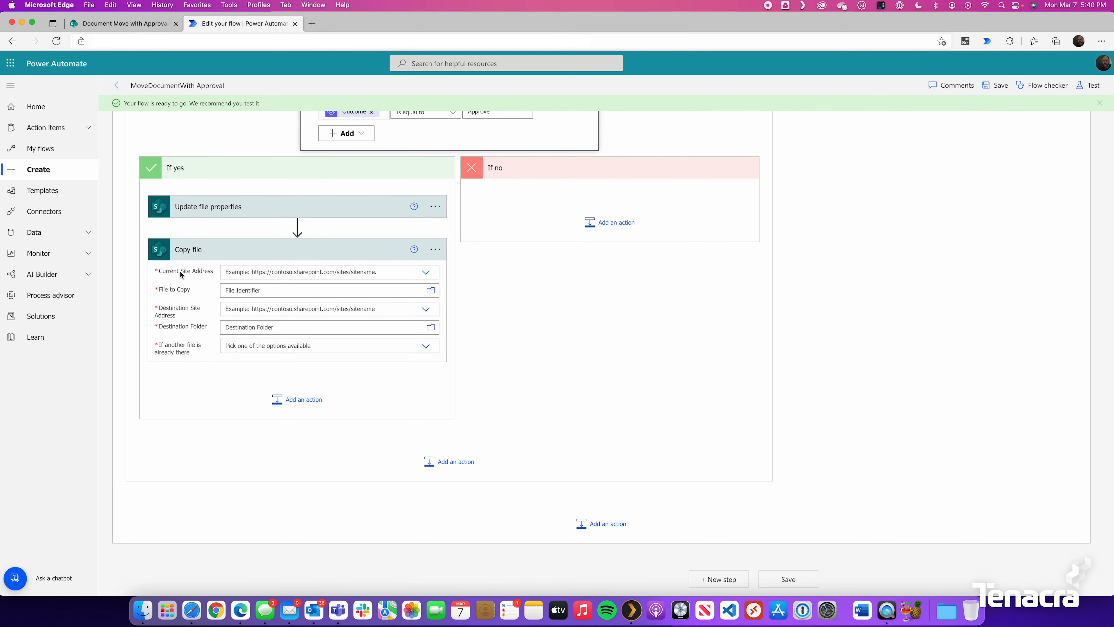
Set Copy file's site address to the team site and the file to copy to Identifier
click(317, 272)
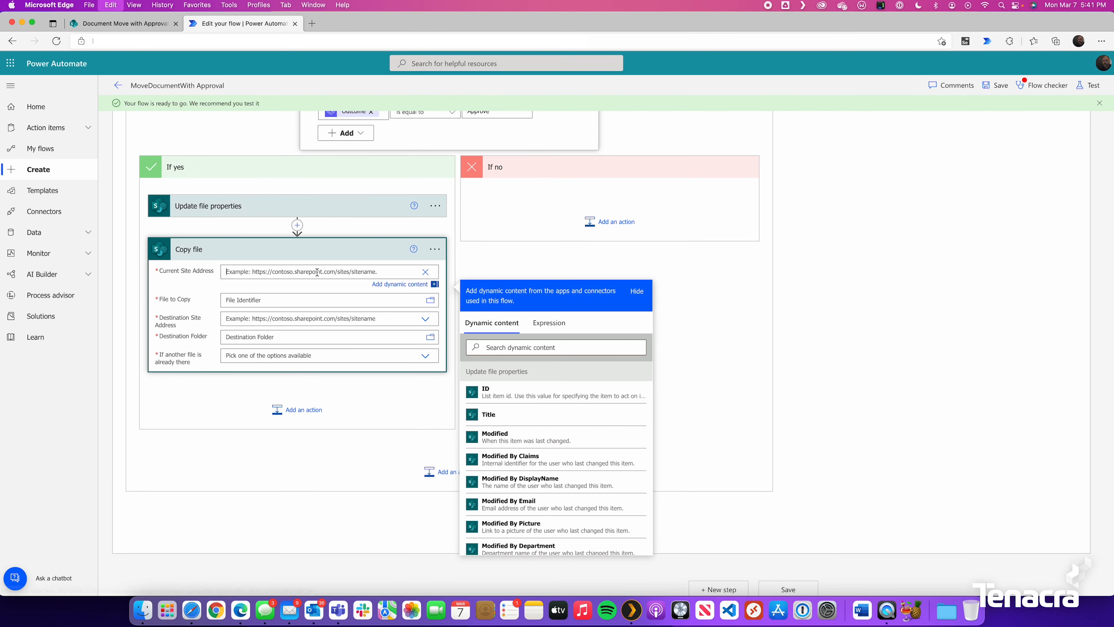
text(https://tenacra.sharepoint.com/sites/DocumentMovewithApproval)
click(254, 298)
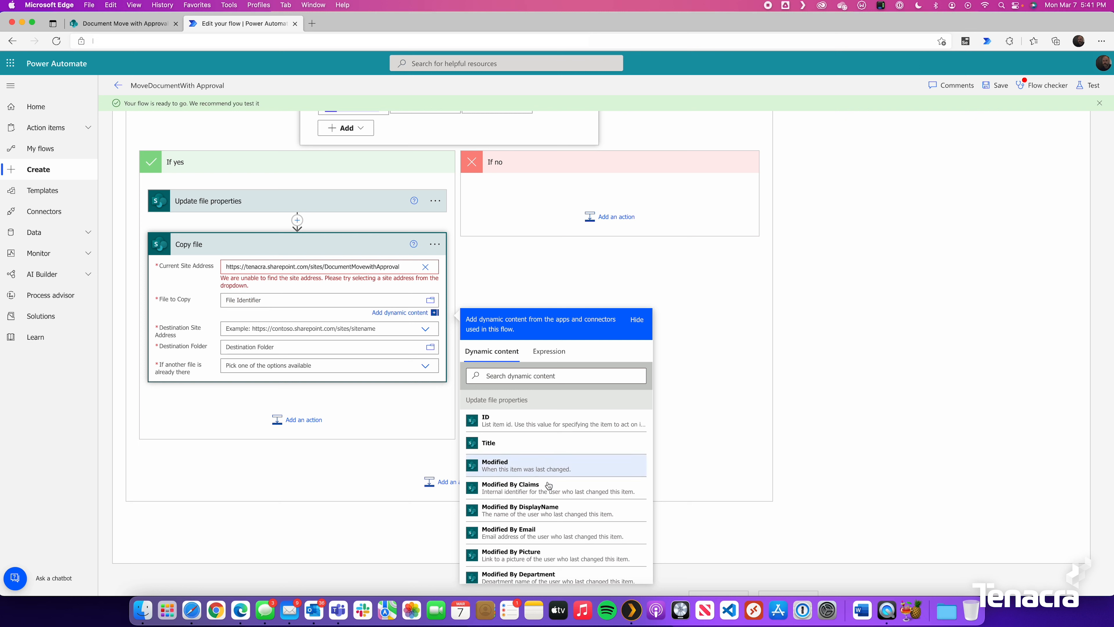
click(542, 377)
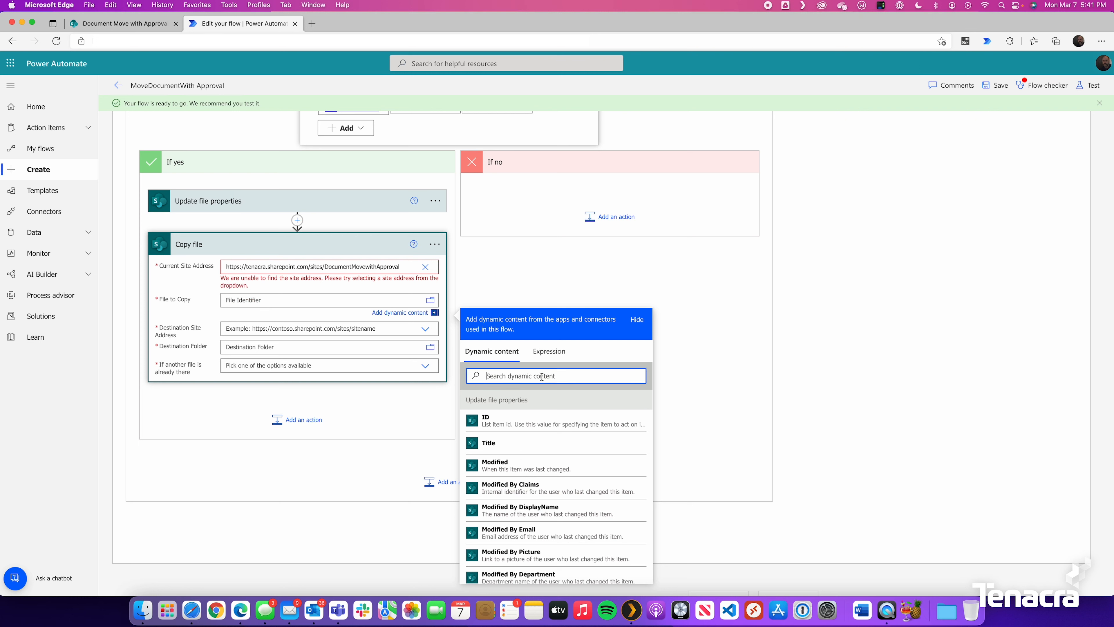
text(iden)
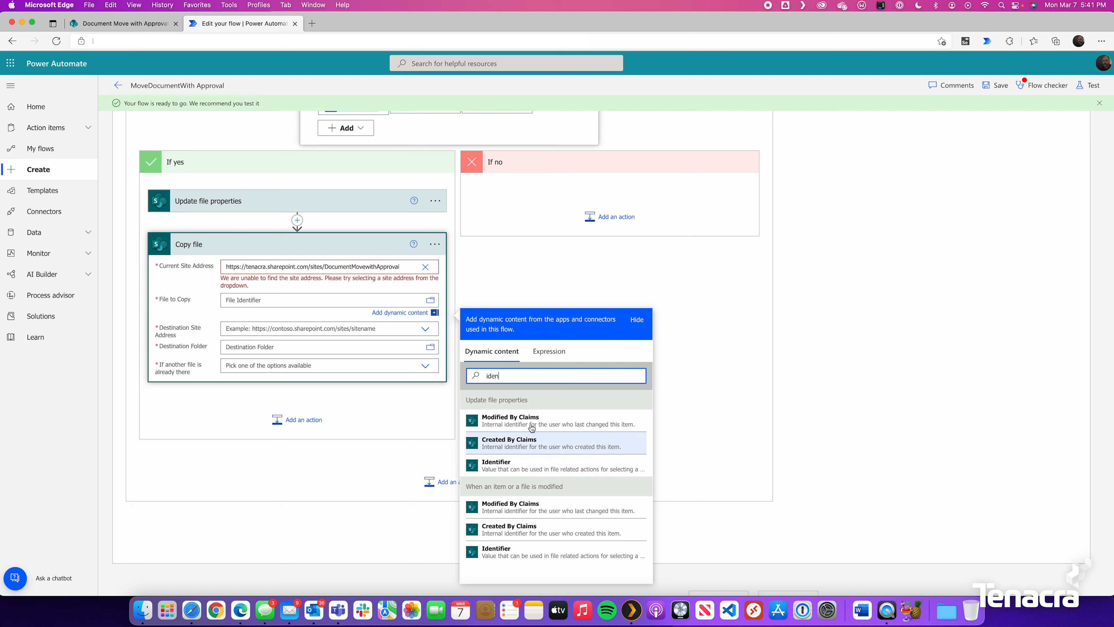
click(501, 471)
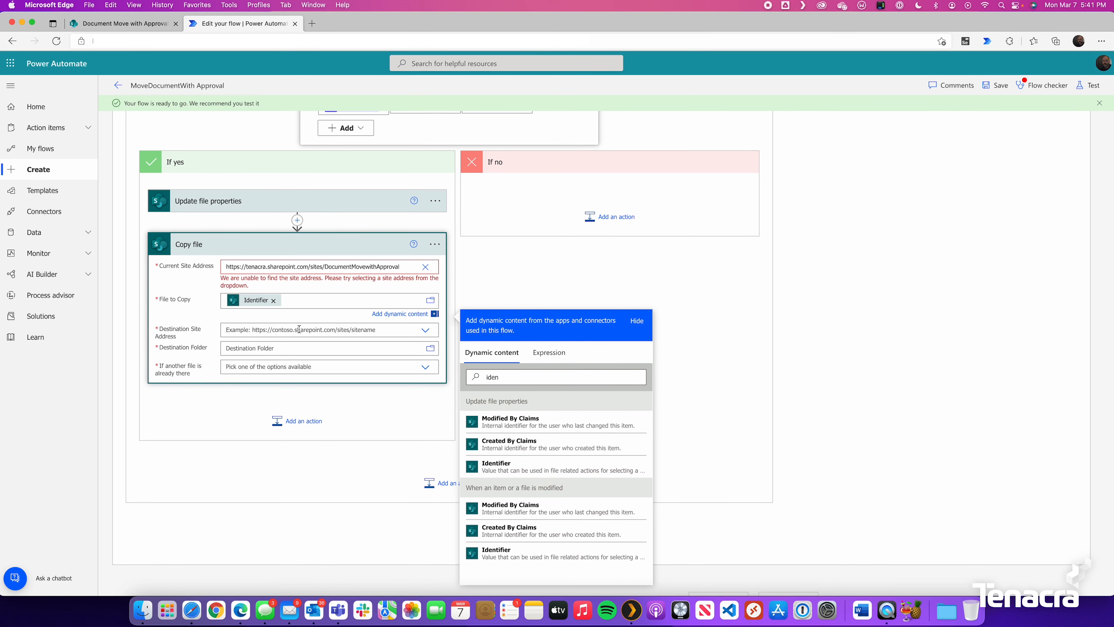
Copy to the same site's /Approved folder, replacing existing files, and save the flow
click(400, 266)
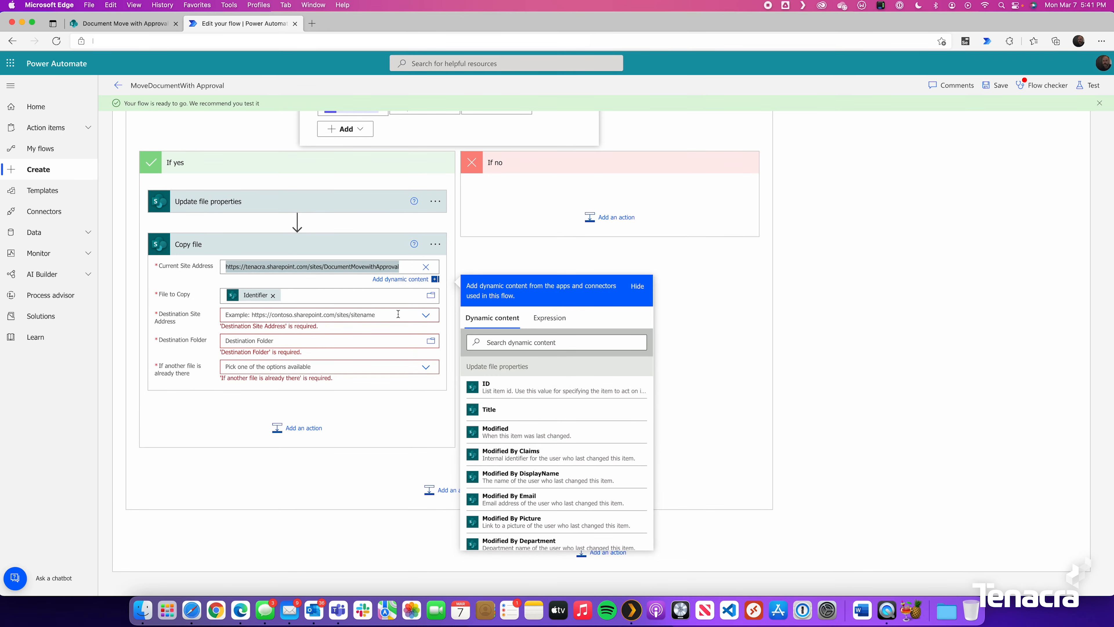
click(426, 316)
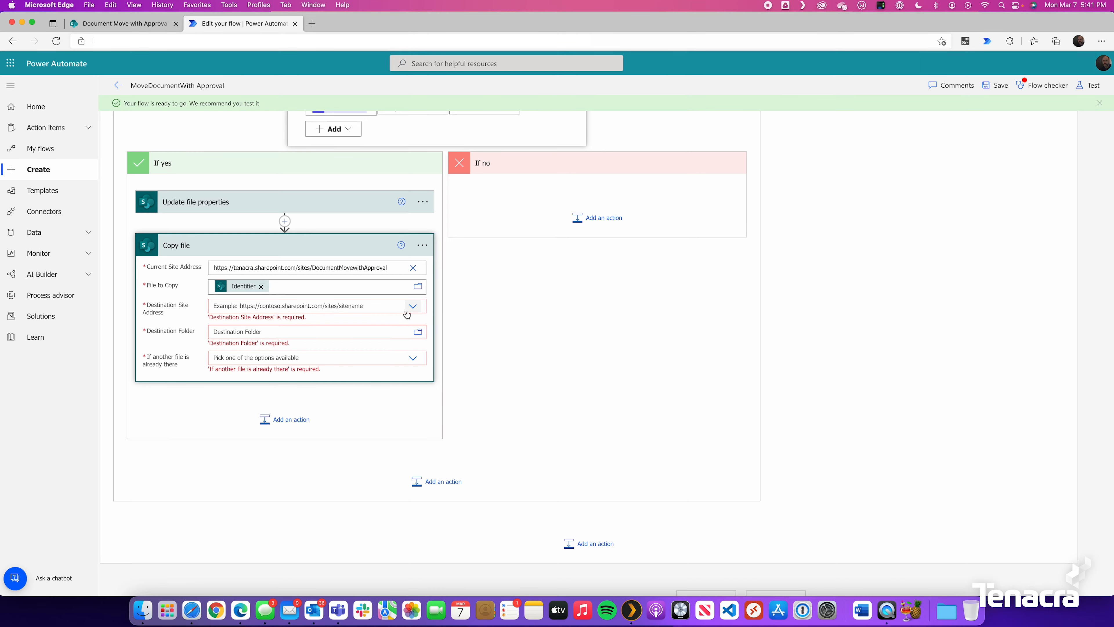
click(302, 314)
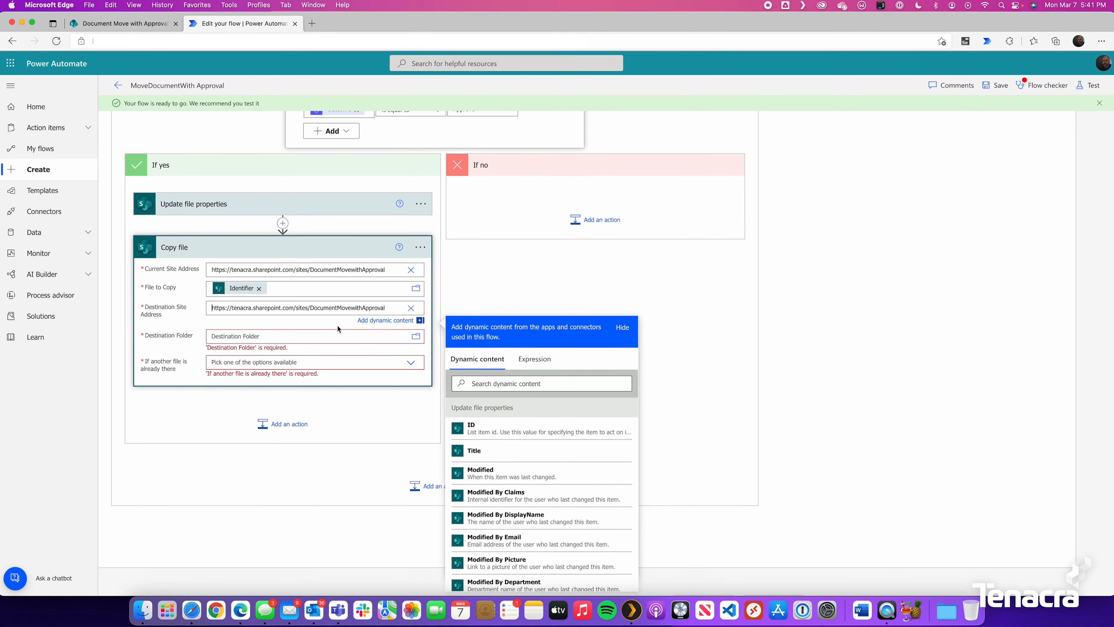
click(240, 337)
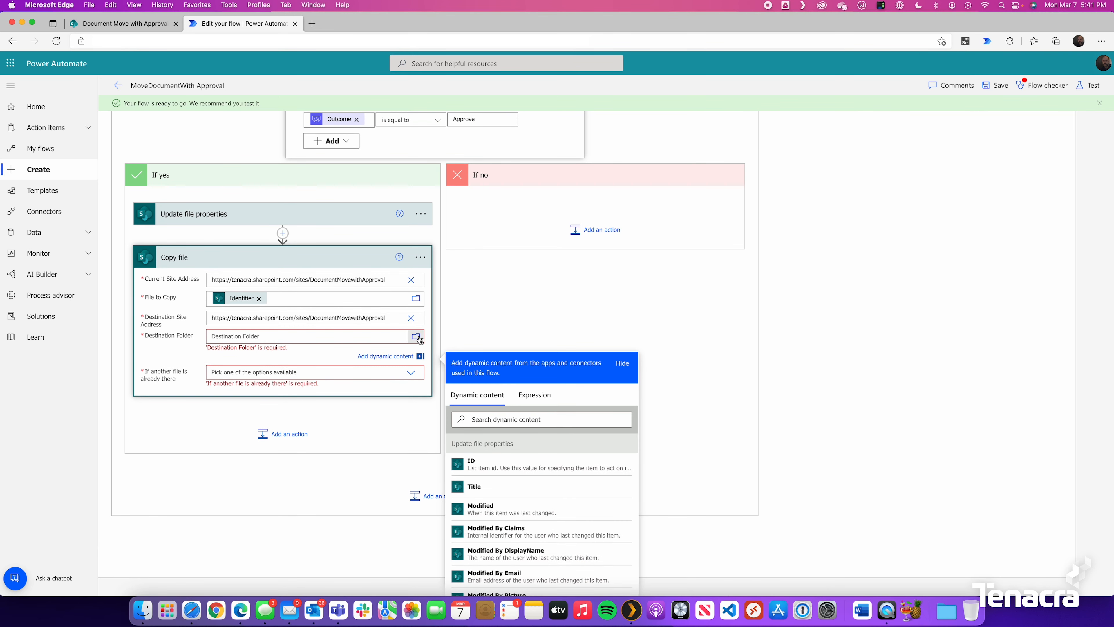
click(416, 336)
scroll(492, 417, up, 4)
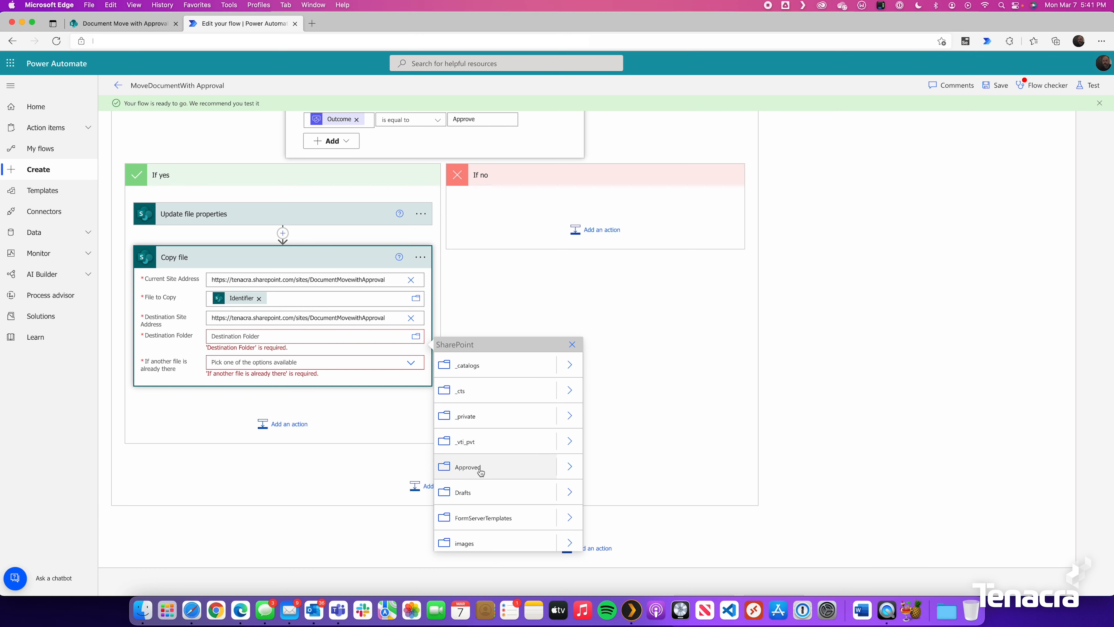
click(480, 472)
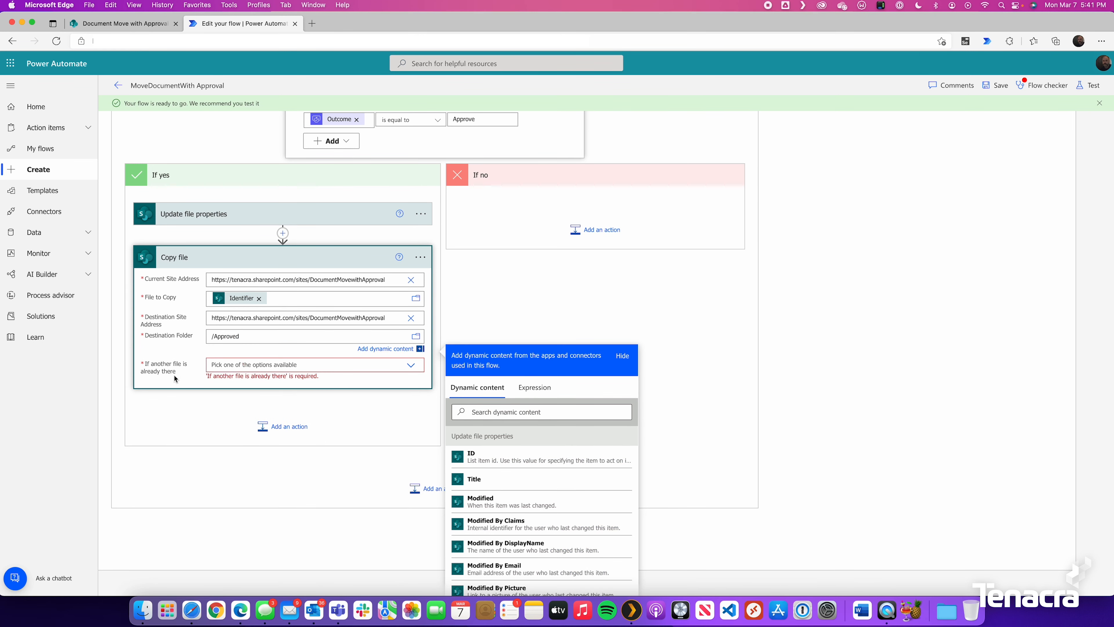
click(412, 365)
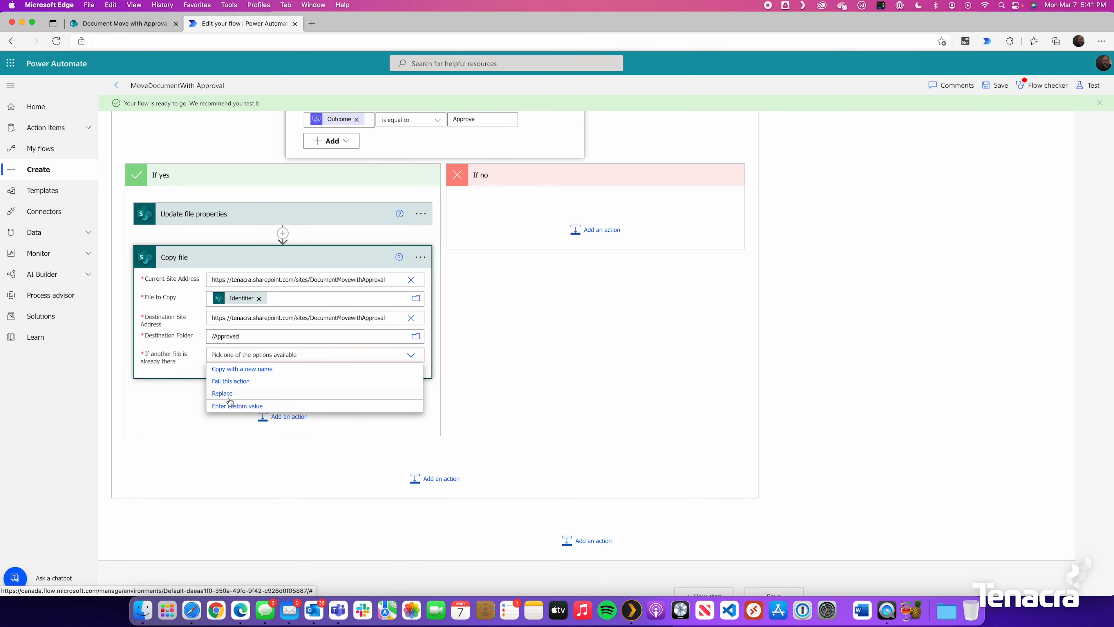
click(229, 396)
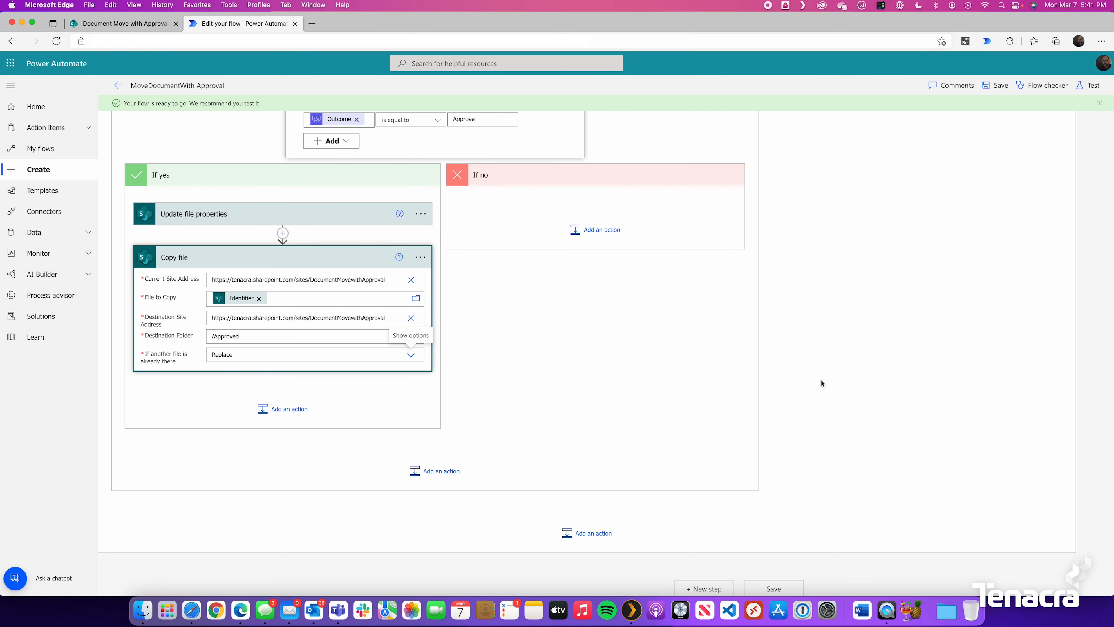
click(1002, 86)
Start a manual test run of the flow
click(1091, 86)
click(975, 115)
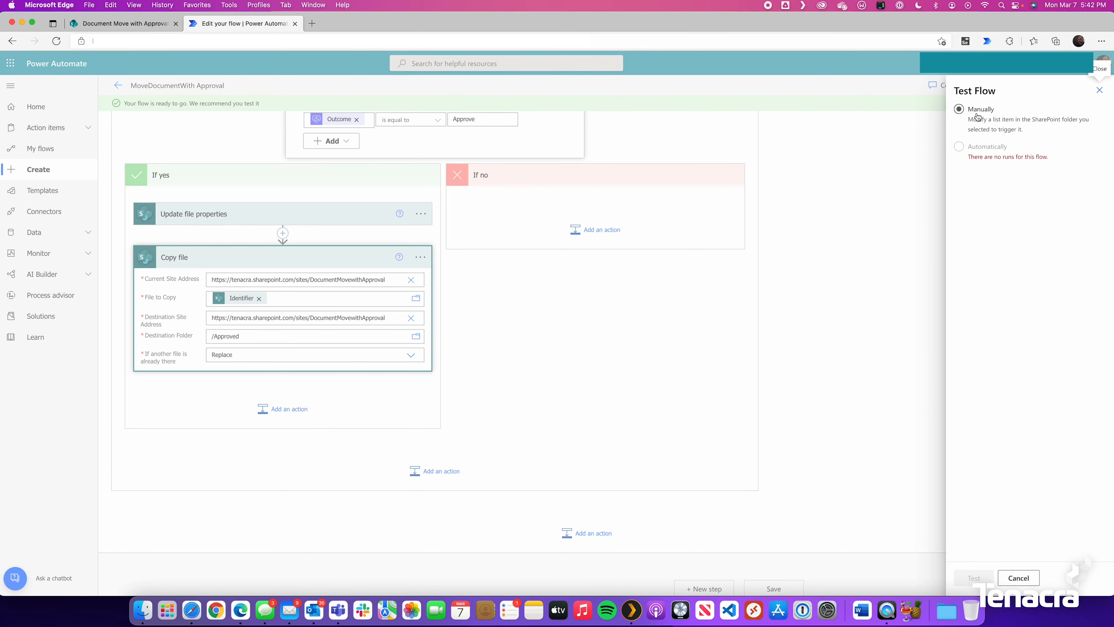
click(974, 578)
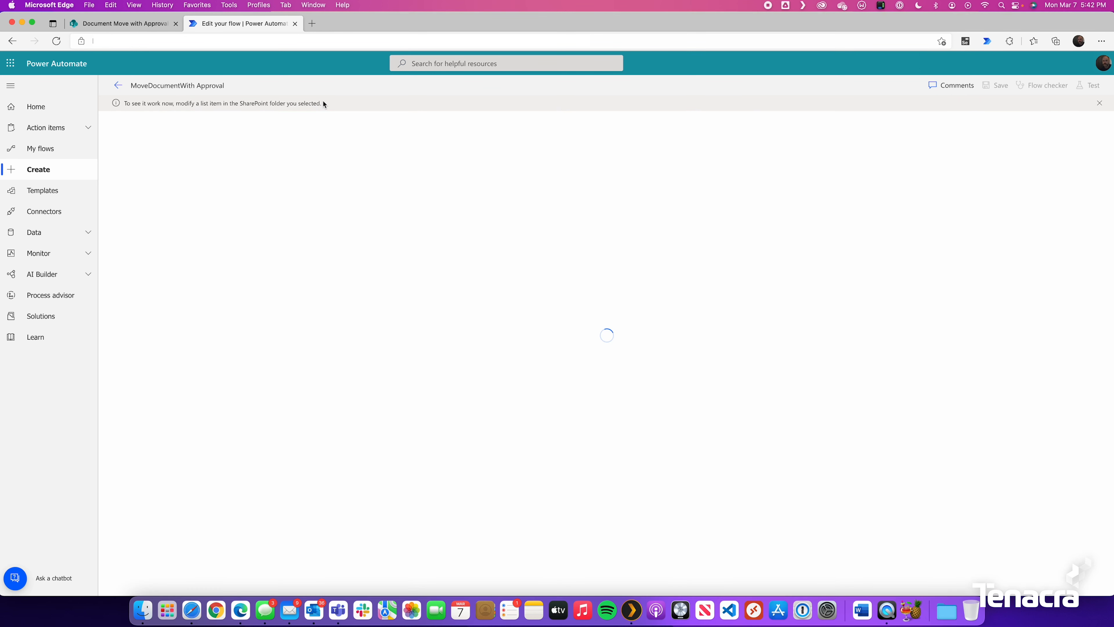
In SharePoint Drafts, set Document.docx's Approval Status to Submit For Approval, then return to the run
click(128, 24)
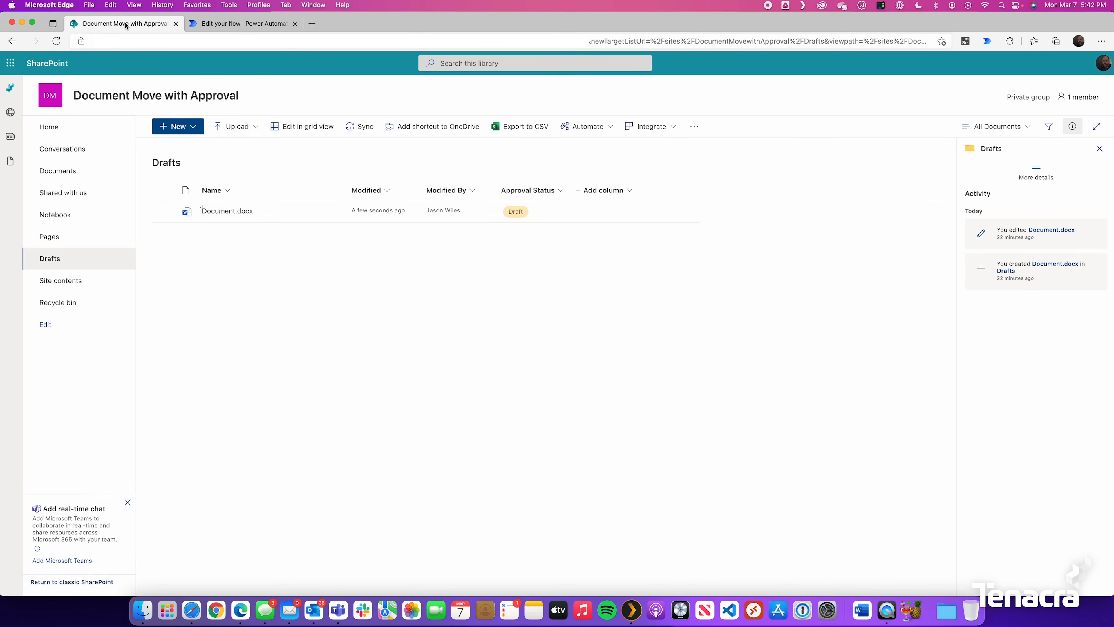
click(572, 216)
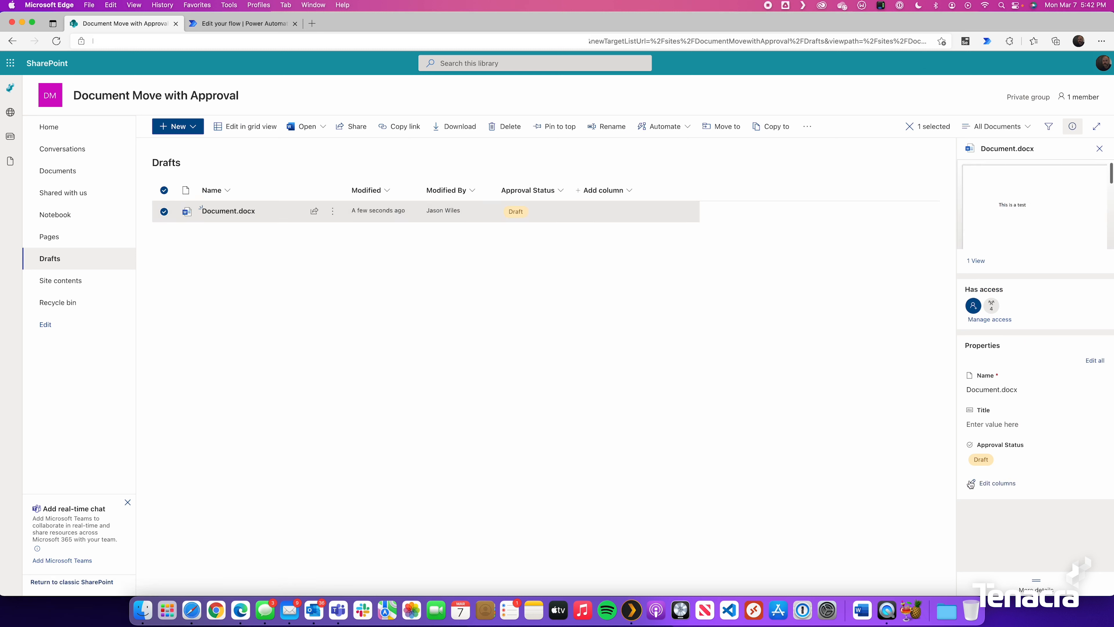
click(1031, 460)
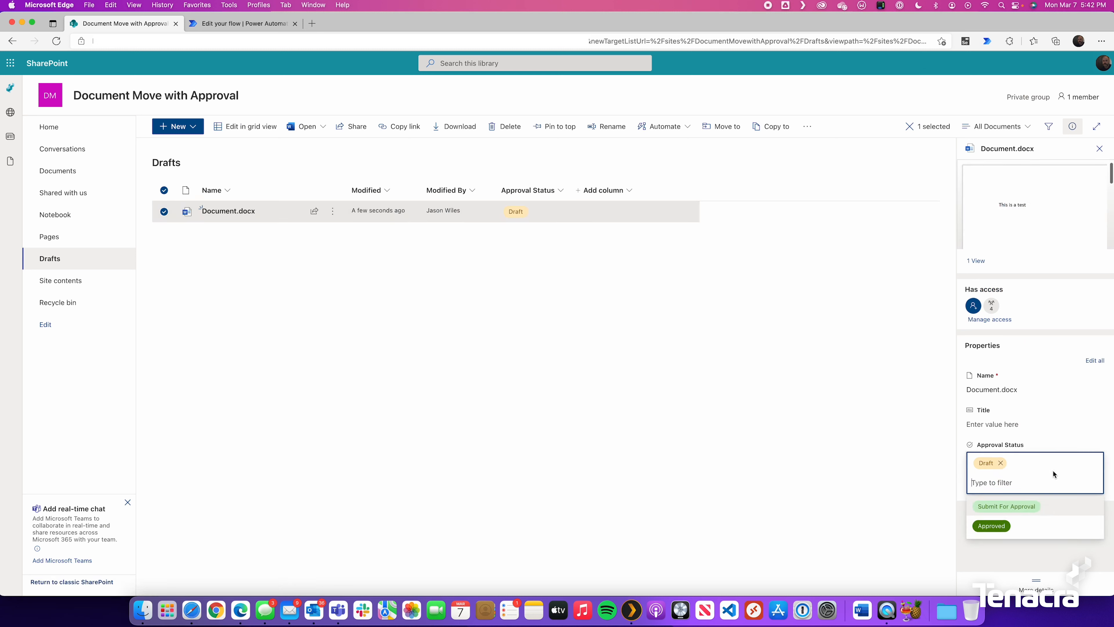
click(1060, 506)
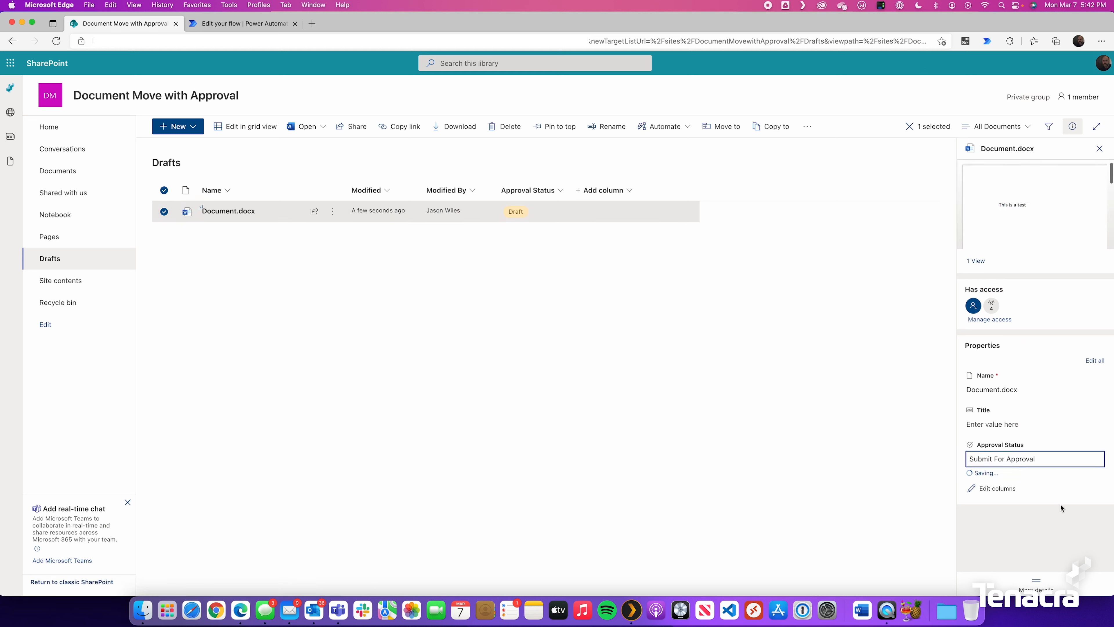
click(215, 23)
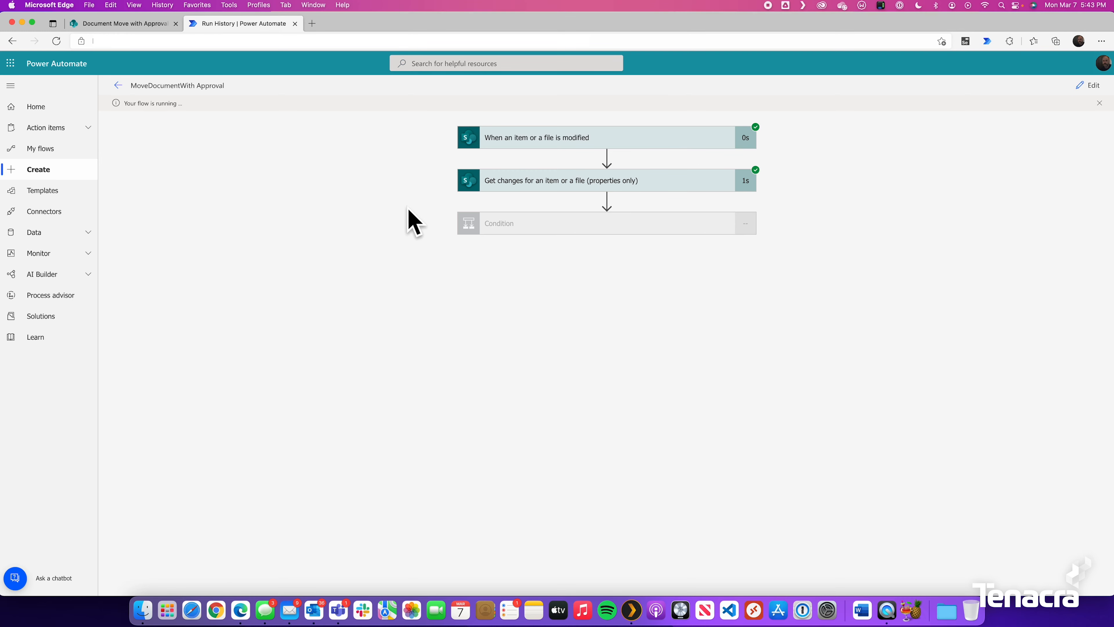
Expand Condition and Condition 2 in the run history to confirm both evaluated true
click(500, 222)
double_click(537, 305)
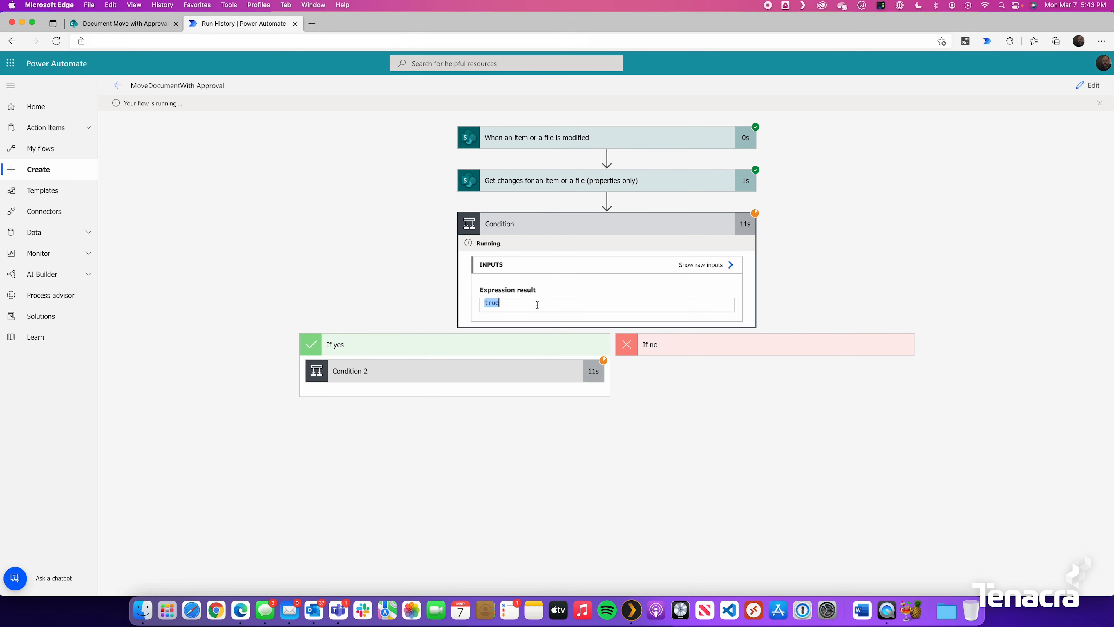
click(536, 305)
click(430, 378)
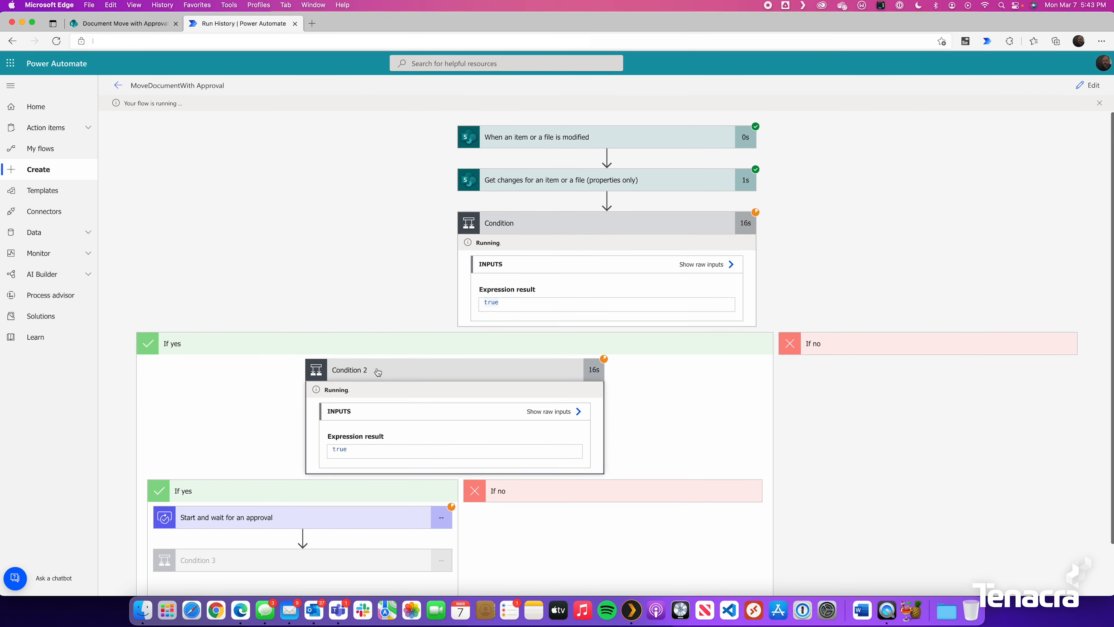
scroll(373, 382, down, 2)
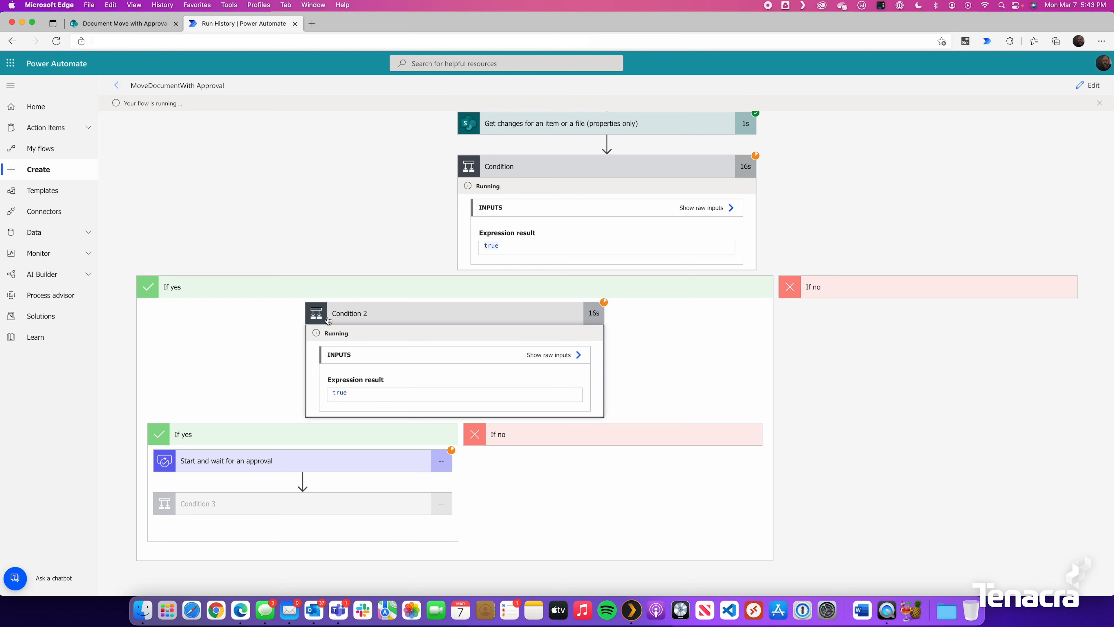
drag(383, 395, 284, 396)
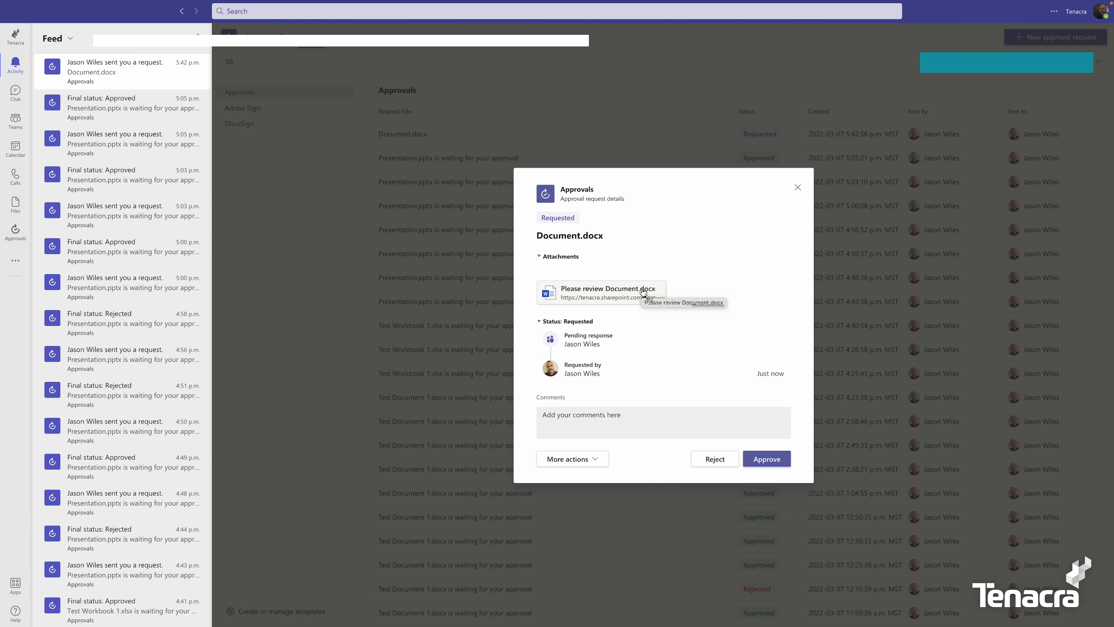
Approve the Document.docx approval request in the Teams approval dialog
click(625, 420)
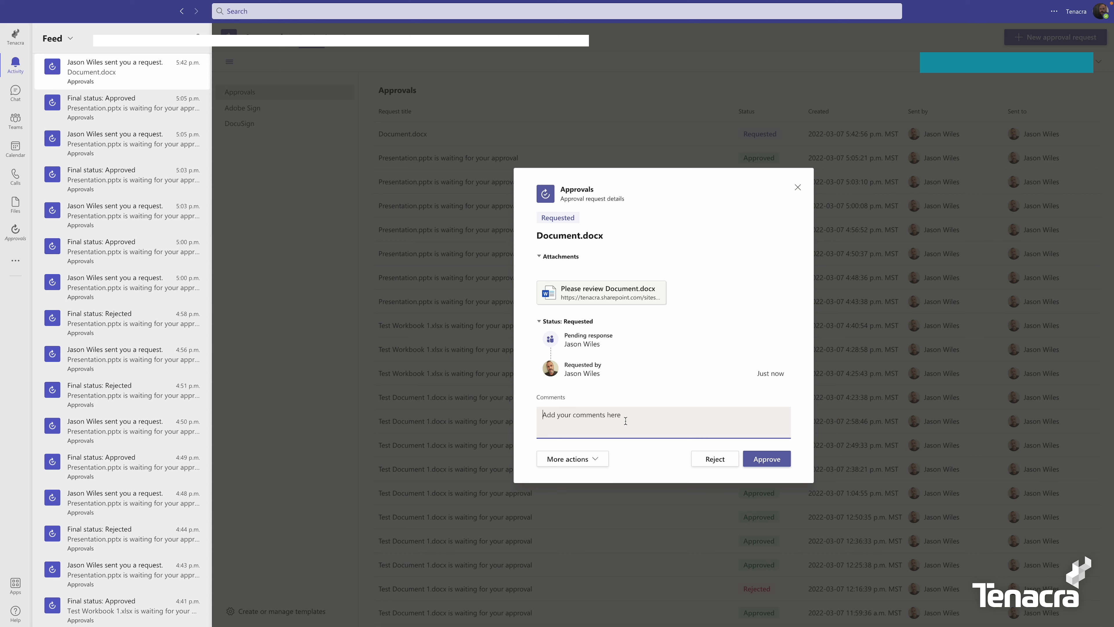
click(772, 459)
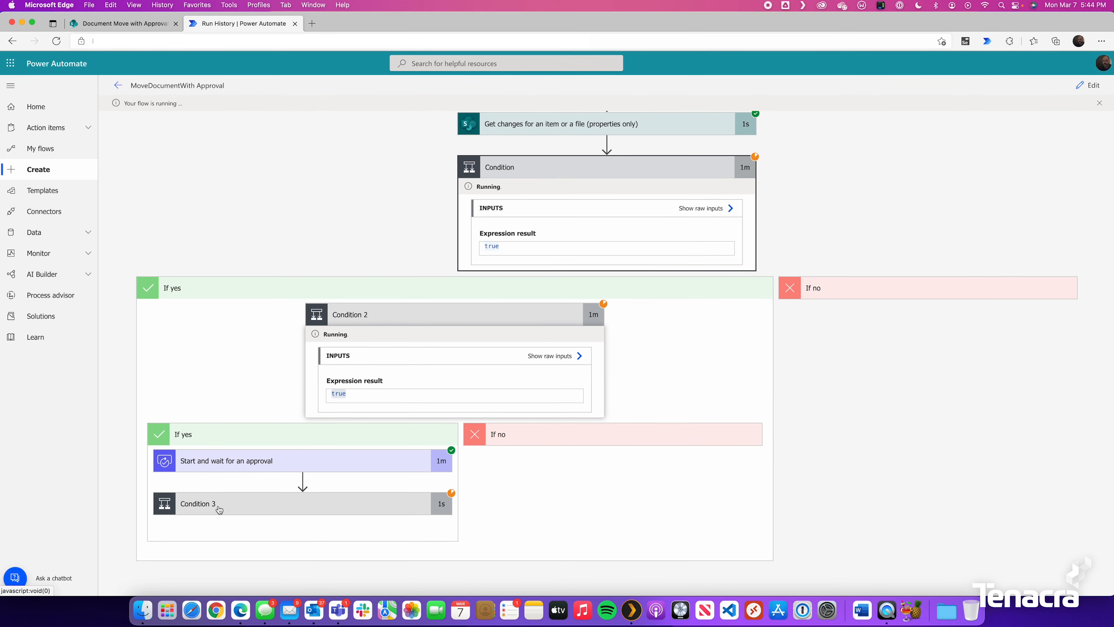
Review the Condition 3, Update file properties and Copy file run results, then confirm Document.docx is Approved in Drafts
click(215, 504)
scroll(257, 496, down, 3)
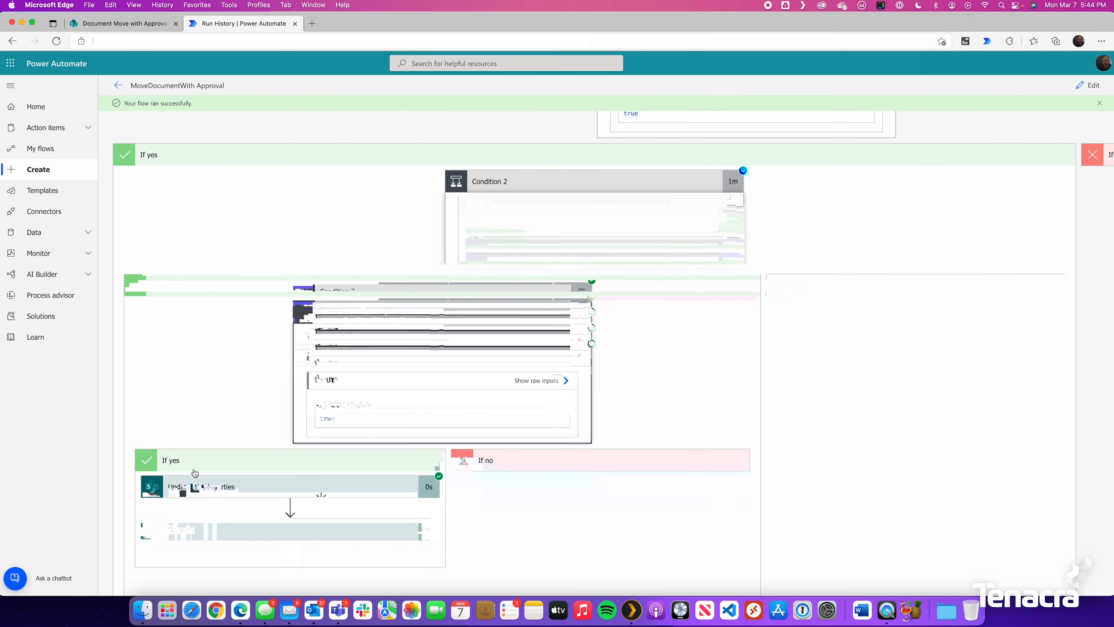
click(217, 518)
scroll(277, 491, down, 10)
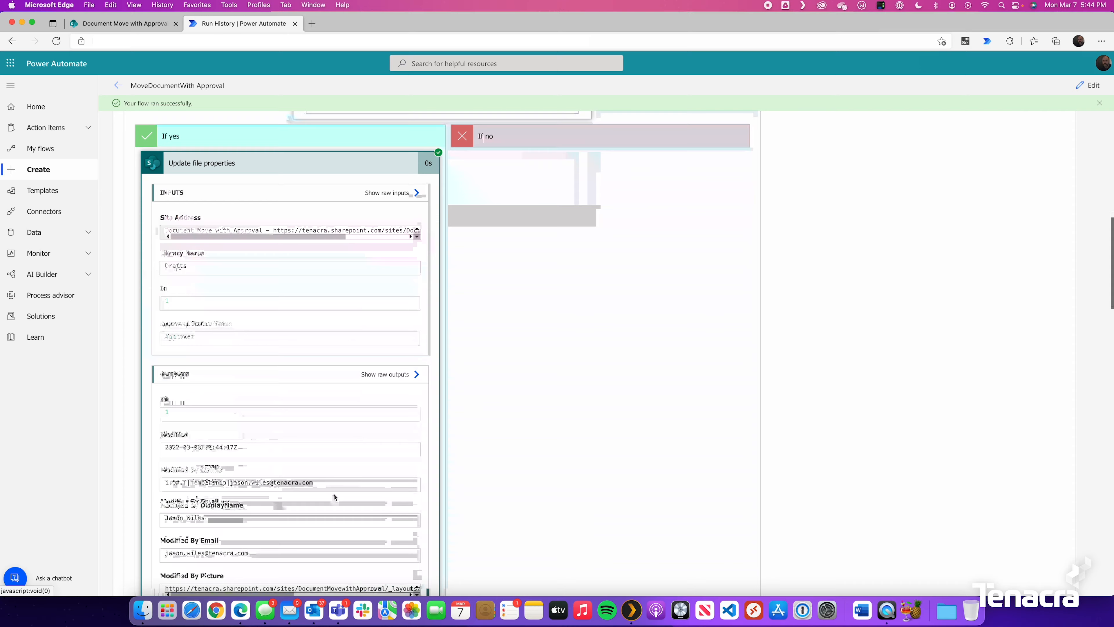
scroll(245, 474, down, 10)
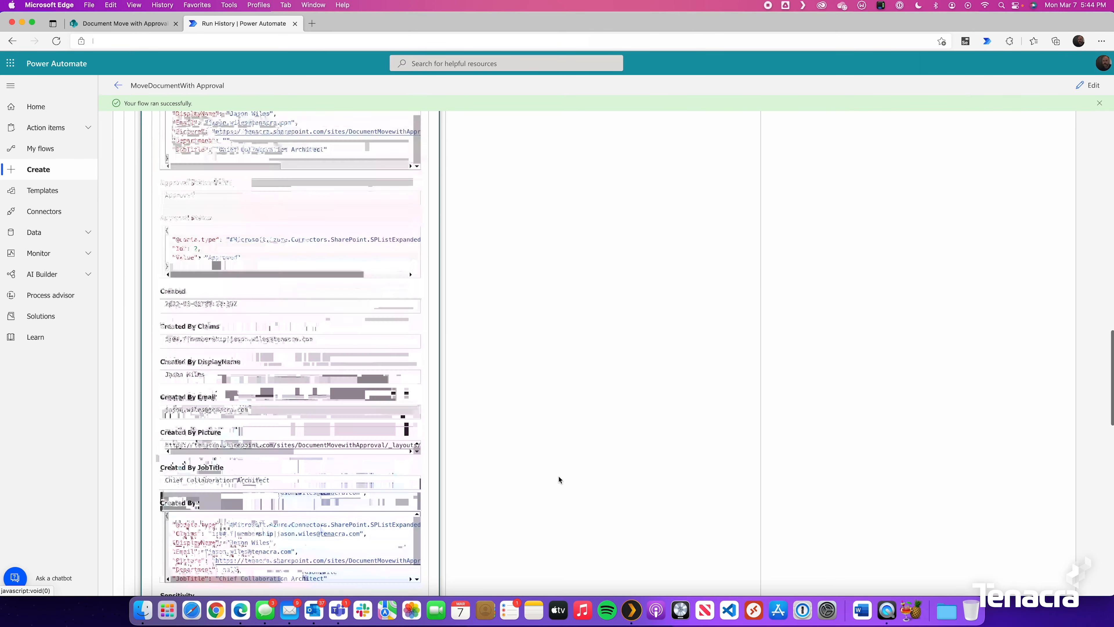
click(244, 473)
click(123, 23)
click(264, 250)
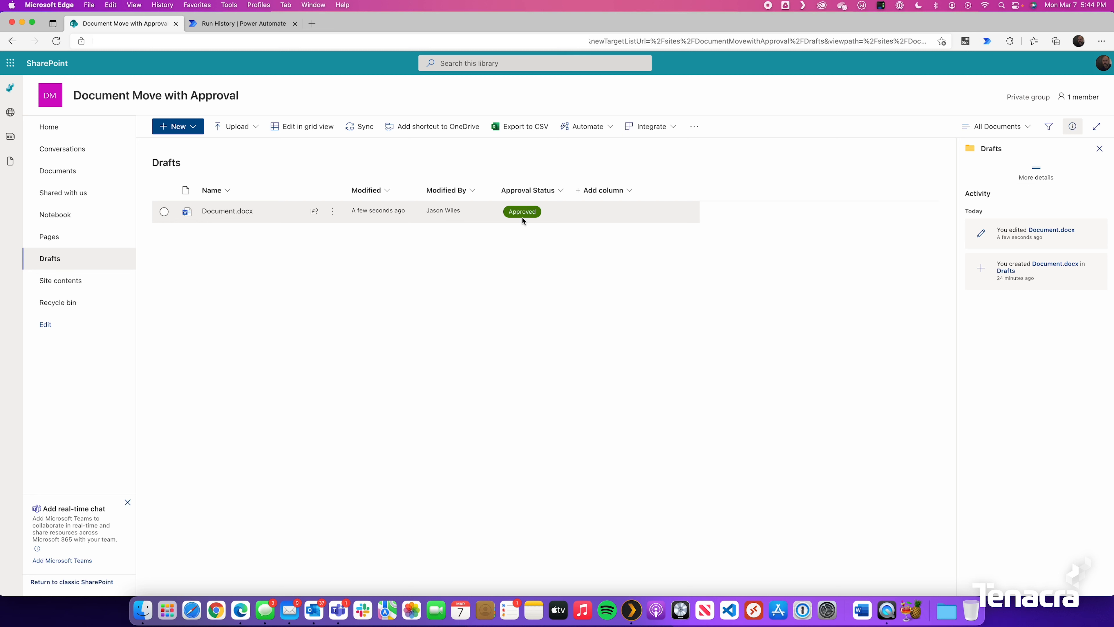
Check through Site contents that Document.docx was copied into the Approved library
click(78, 288)
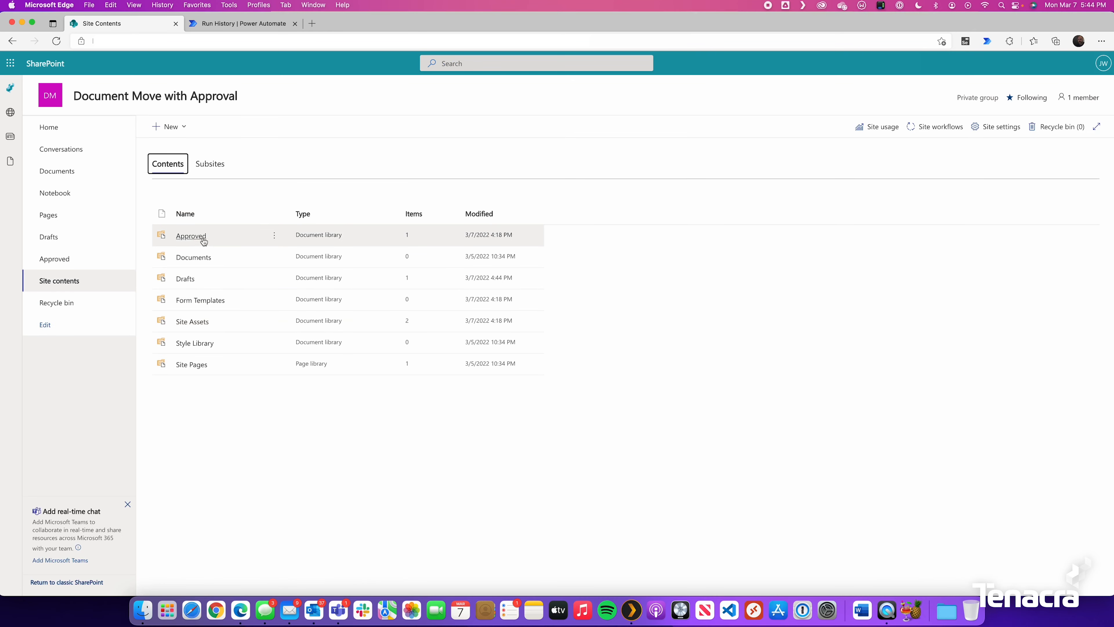
click(191, 237)
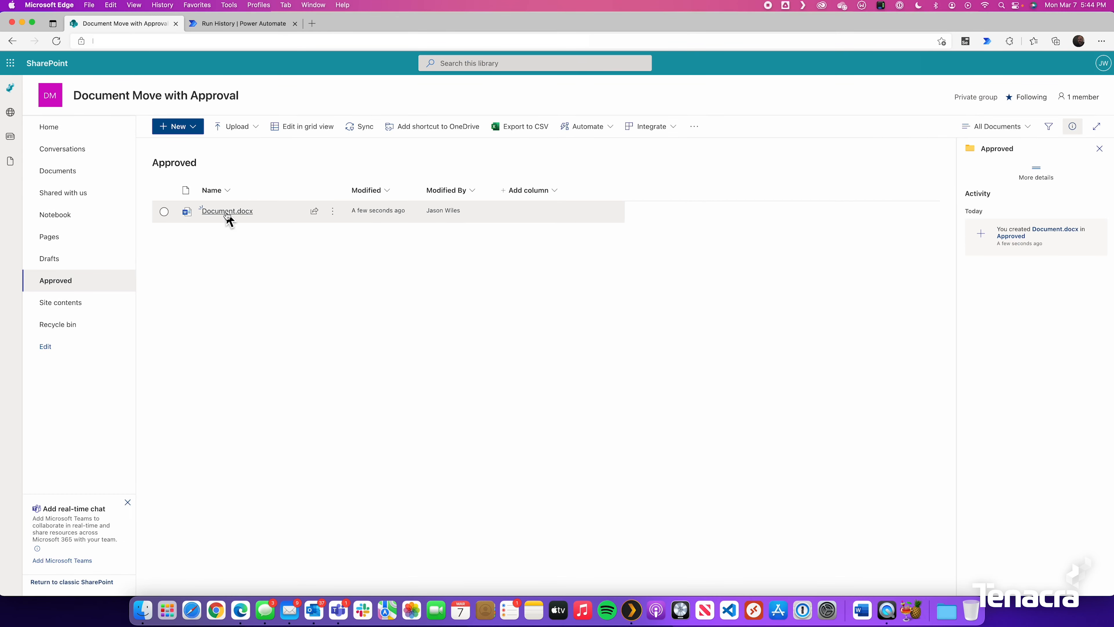
mouse_move(227, 215)
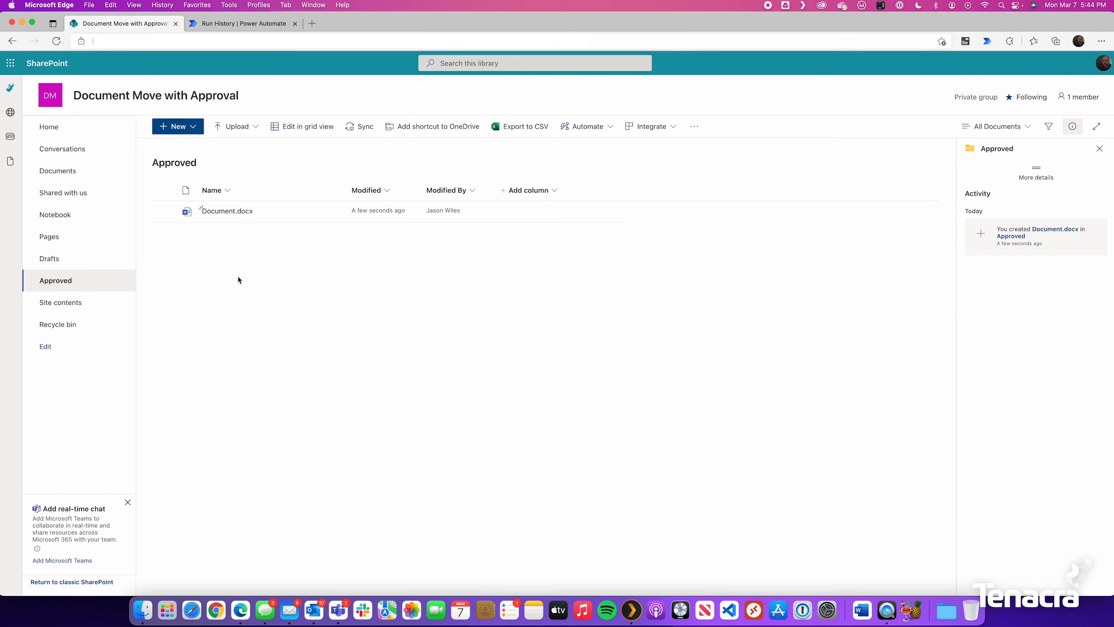
Reopen the MoveDocumentWith Approval flow in the Power Automate editor
click(258, 23)
scroll(604, 260, up, 20)
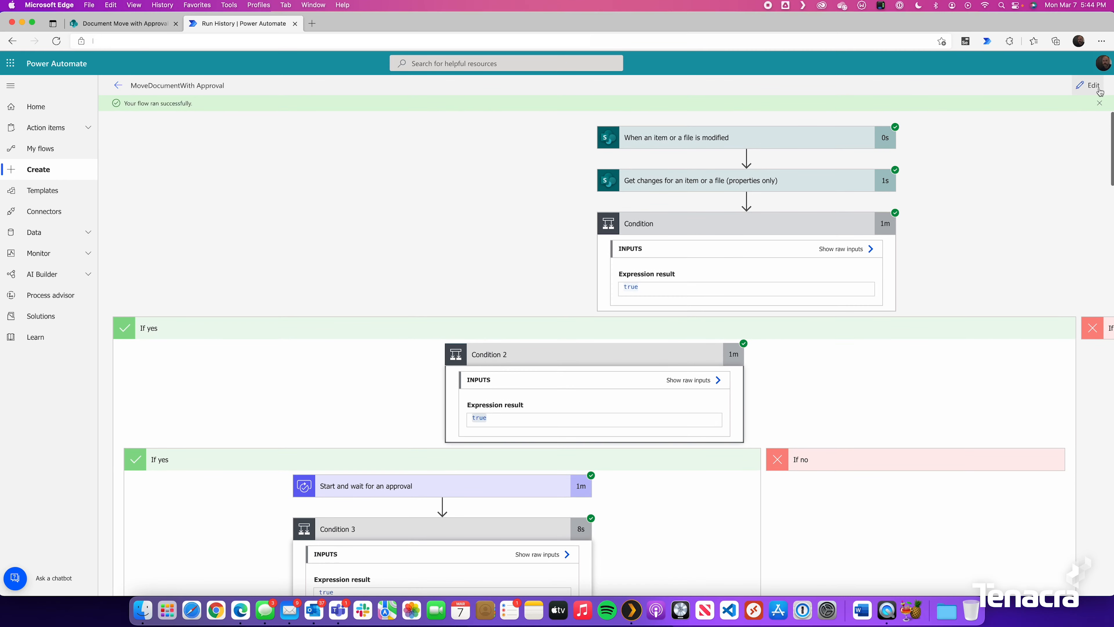
click(1088, 85)
scroll(385, 393, down, 10)
scroll(584, 286, down, 2)
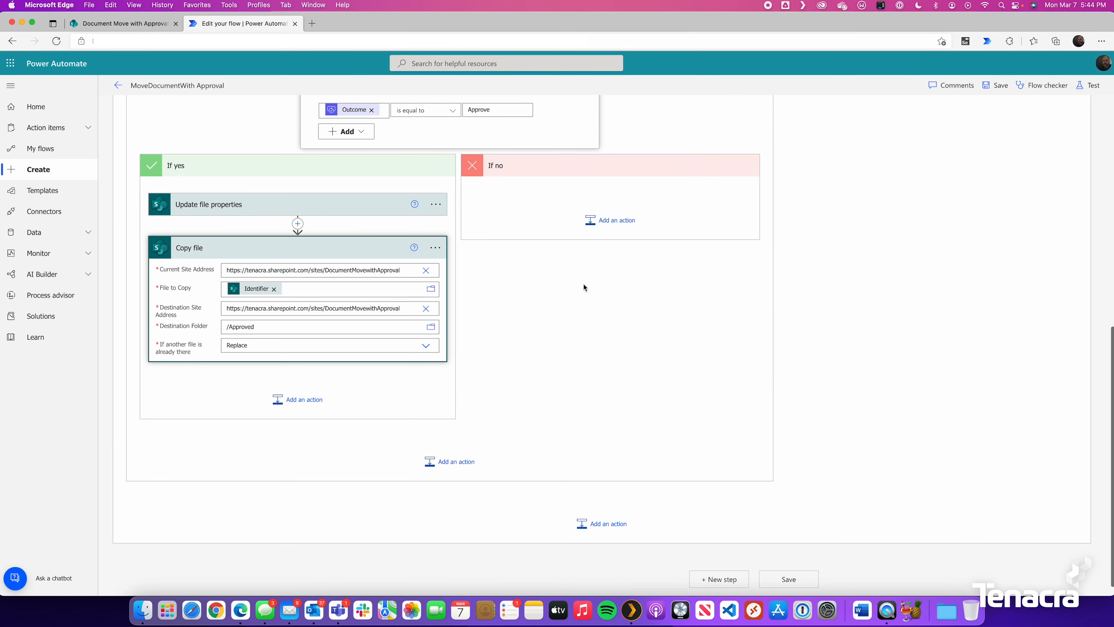
scroll(588, 283, up, 1)
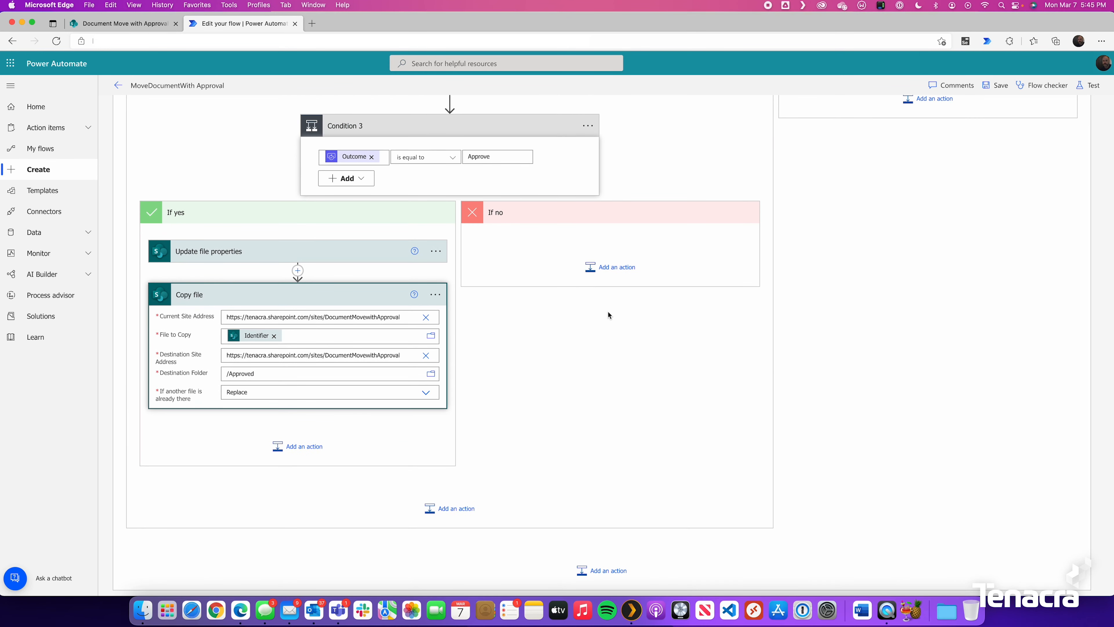